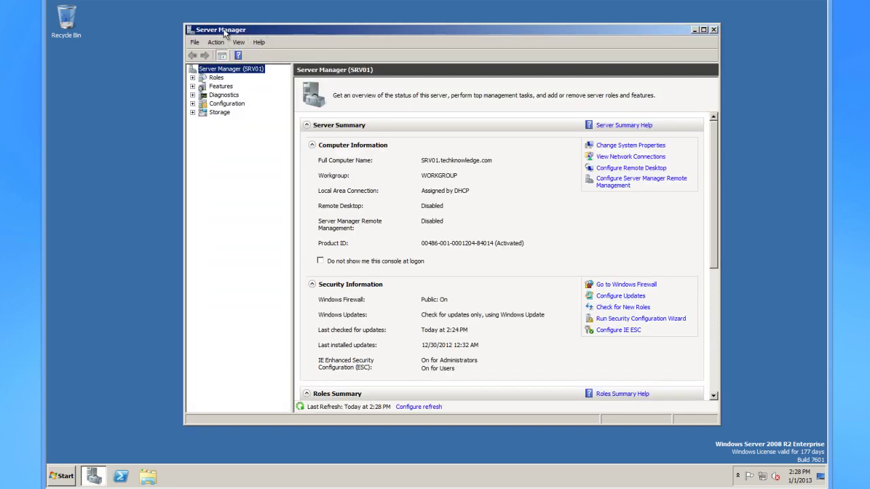
Reopen Server Manager from the Computer menu and reposition its window.
drag(374, 29, 343, 25)
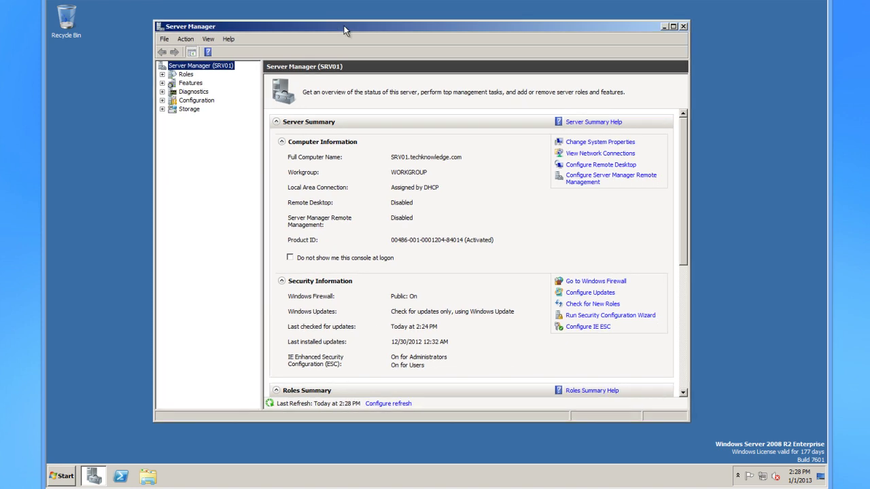
drag(684, 202, 729, 110)
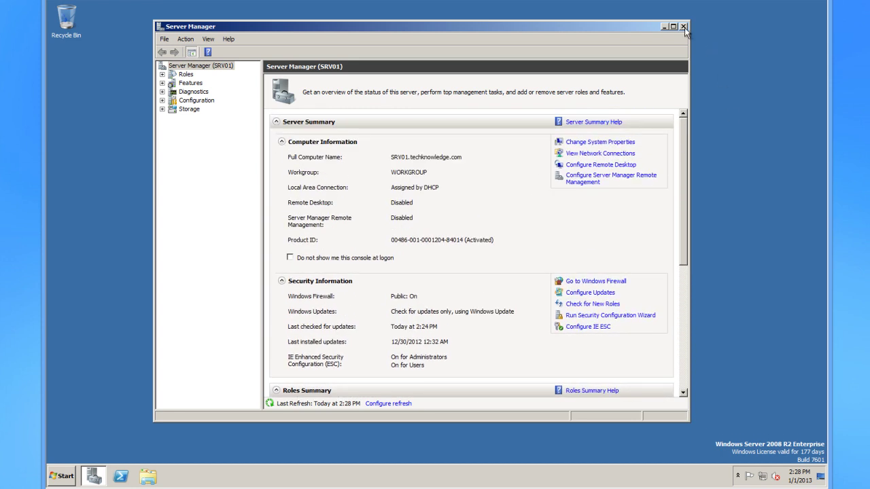
click(684, 27)
key(super)
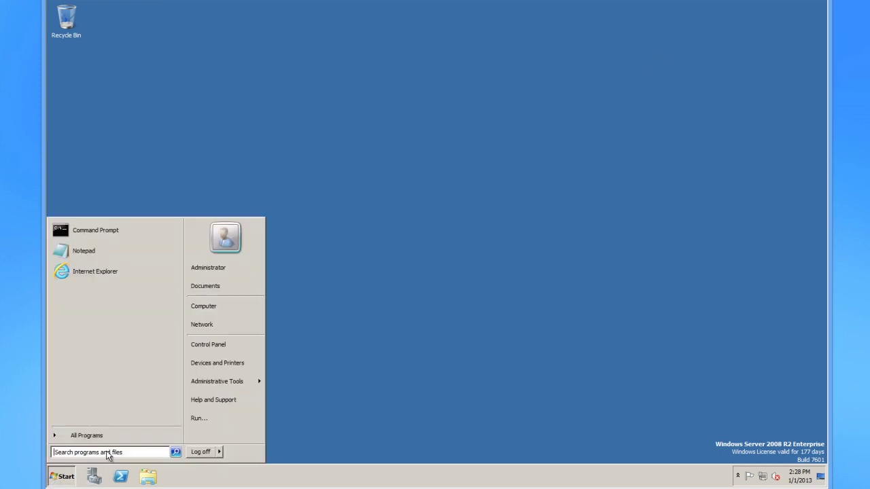
right_click(212, 306)
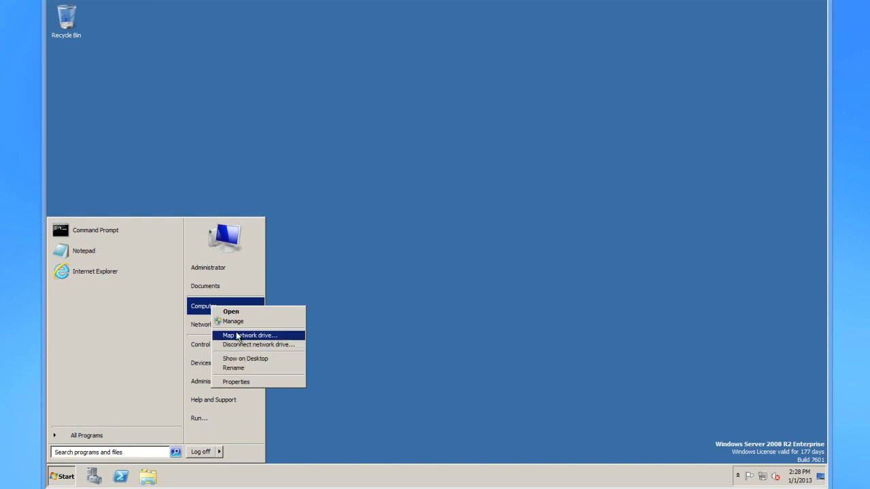
click(236, 321)
drag(401, 28, 433, 31)
scroll(716, 271, down, 2)
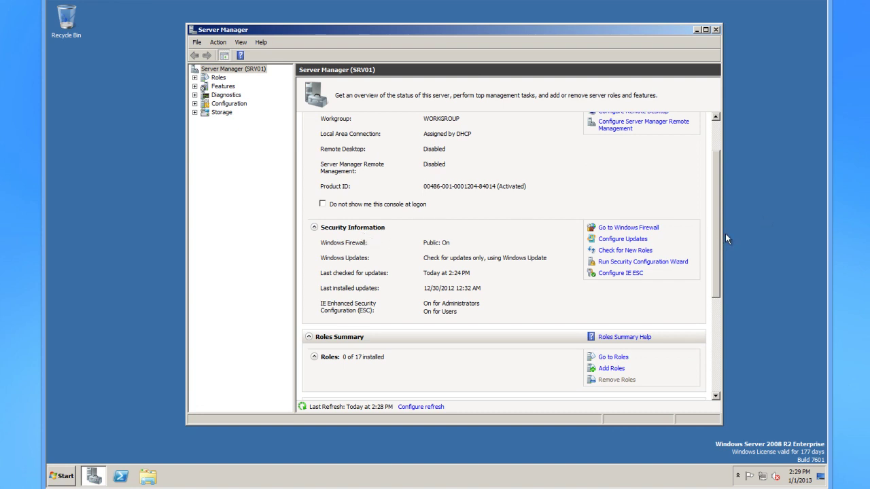
drag(724, 242, 715, 327)
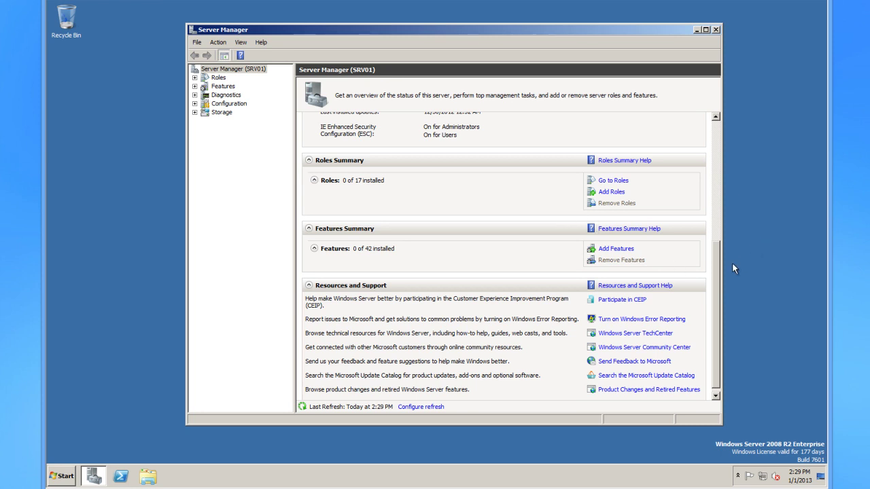
drag(716, 280, 621, 244)
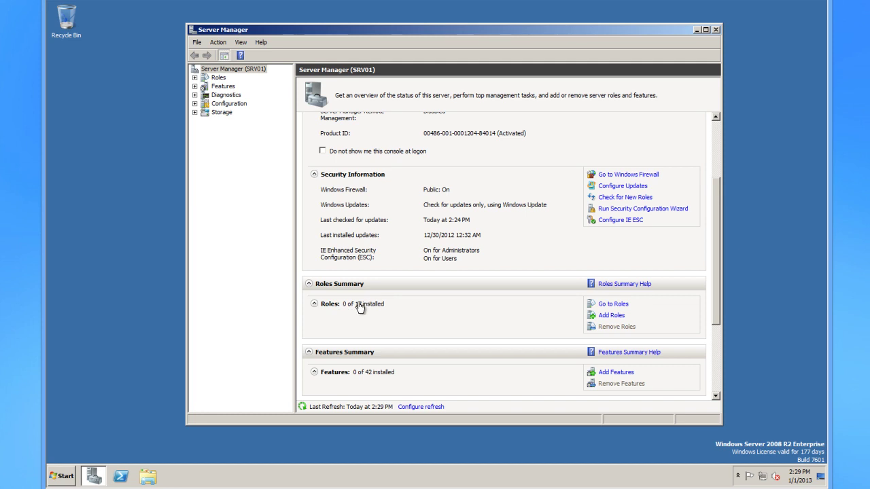
Start the Add Roles Wizard and compare the Active Directory role descriptions.
click(608, 318)
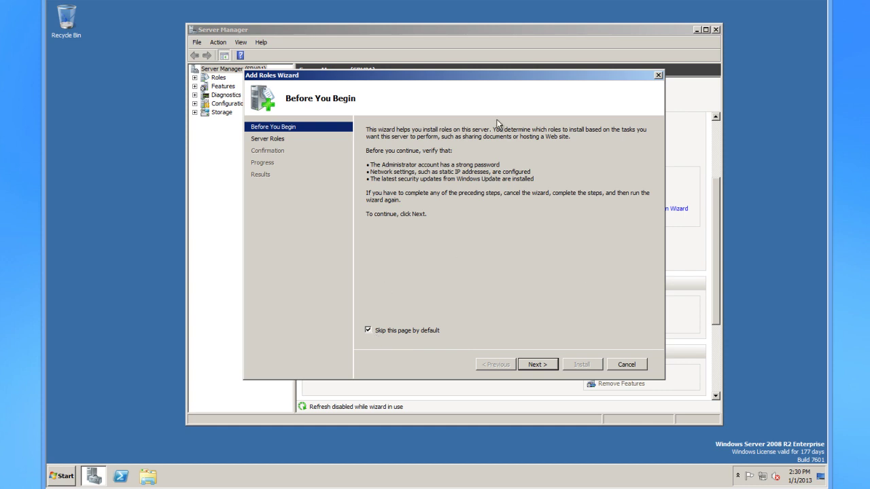
click(530, 367)
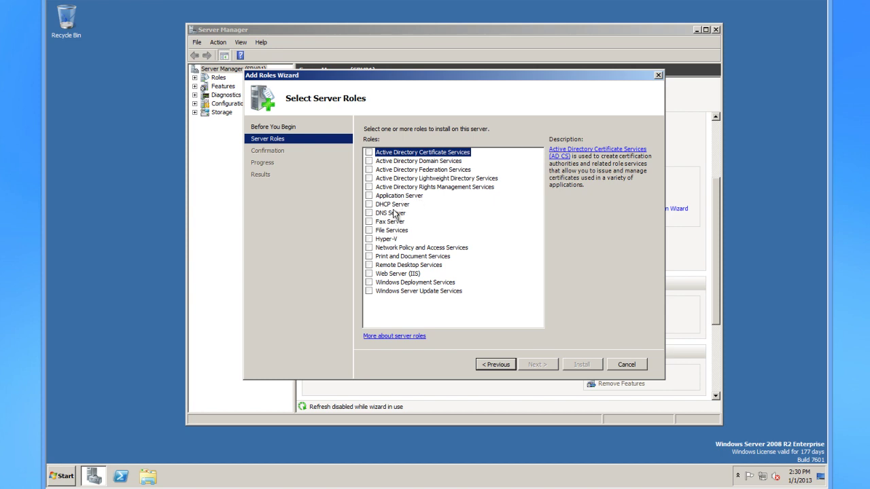
click(420, 189)
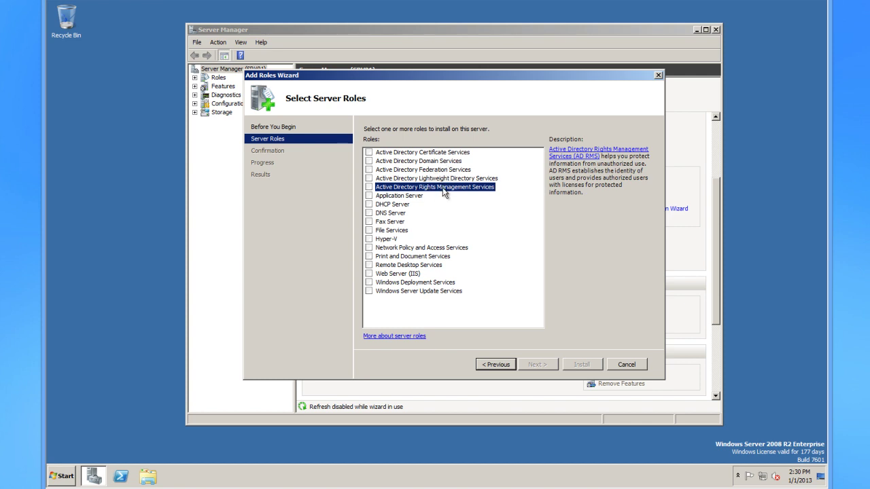
click(415, 161)
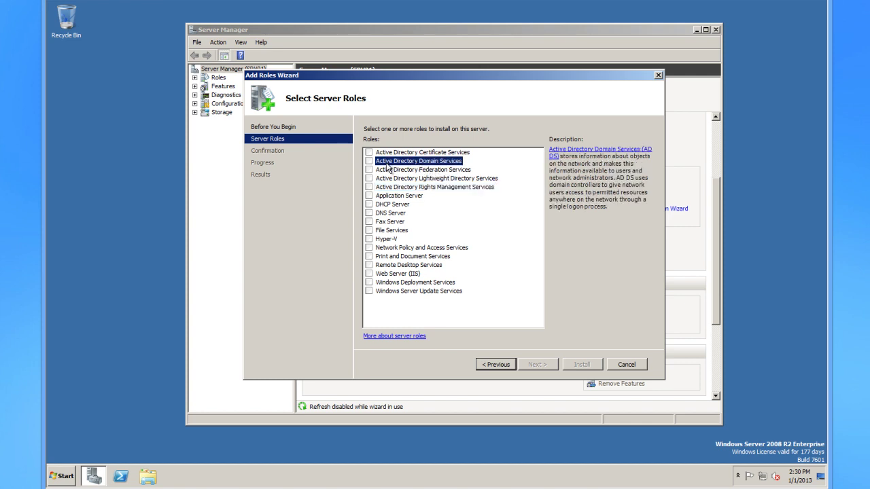
click(446, 179)
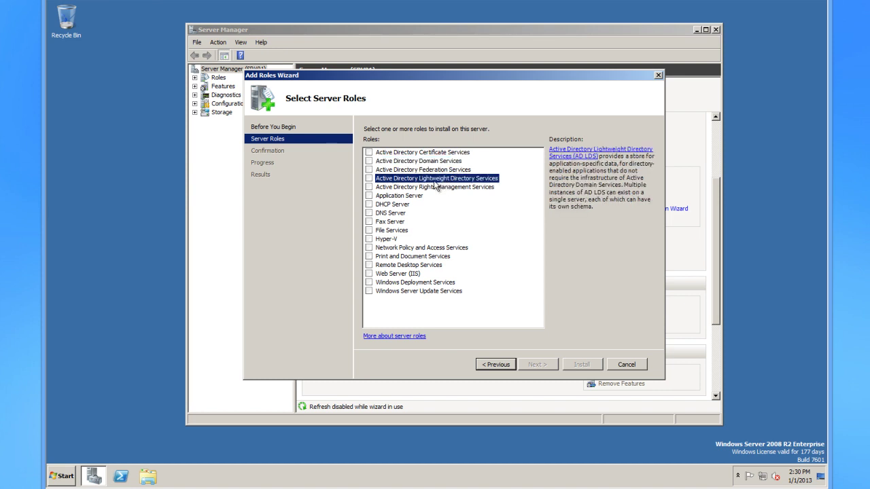
click(441, 187)
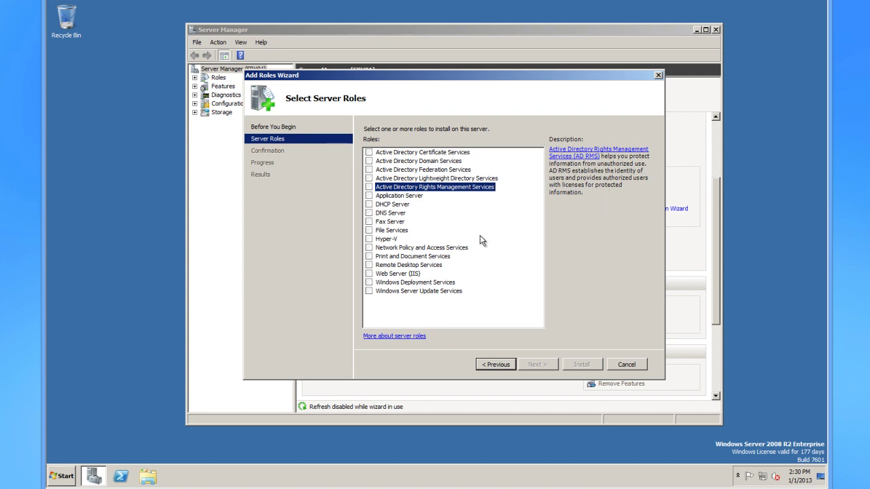
click(401, 162)
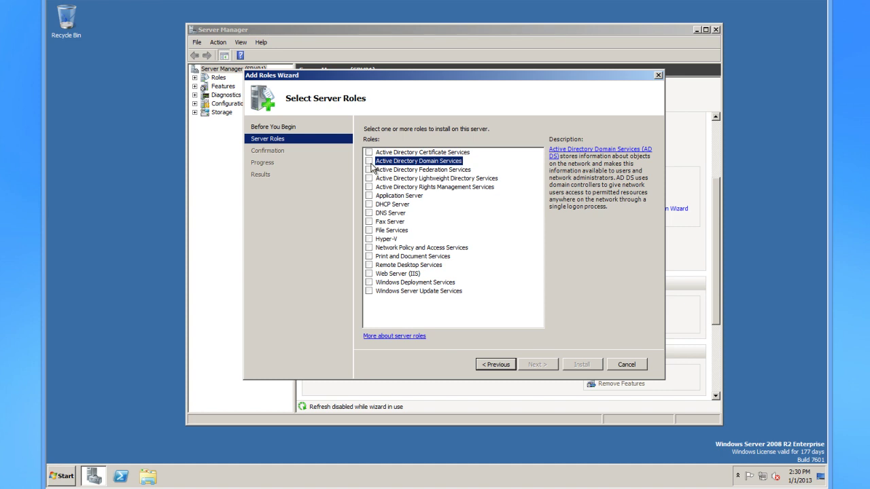
Tick Active Directory Domain Services and accept the required .NET Framework 3.5.1 features.
click(370, 162)
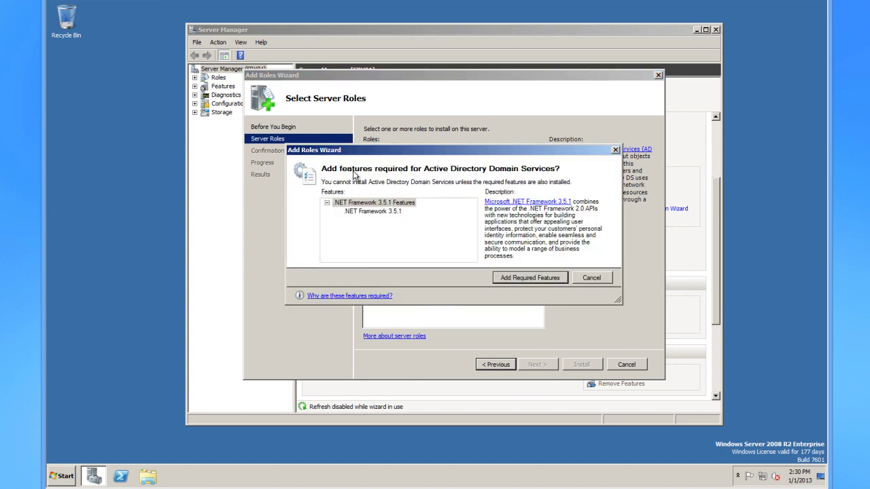
drag(460, 158, 467, 164)
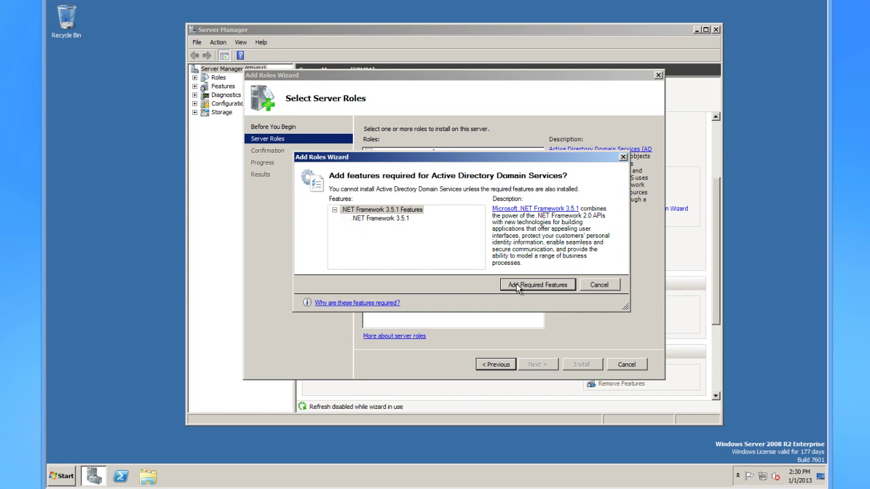
click(534, 285)
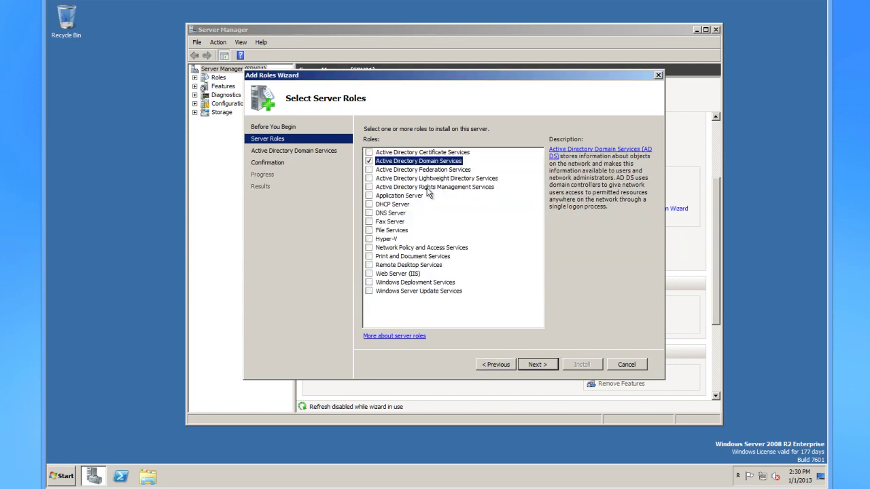
click(63, 476)
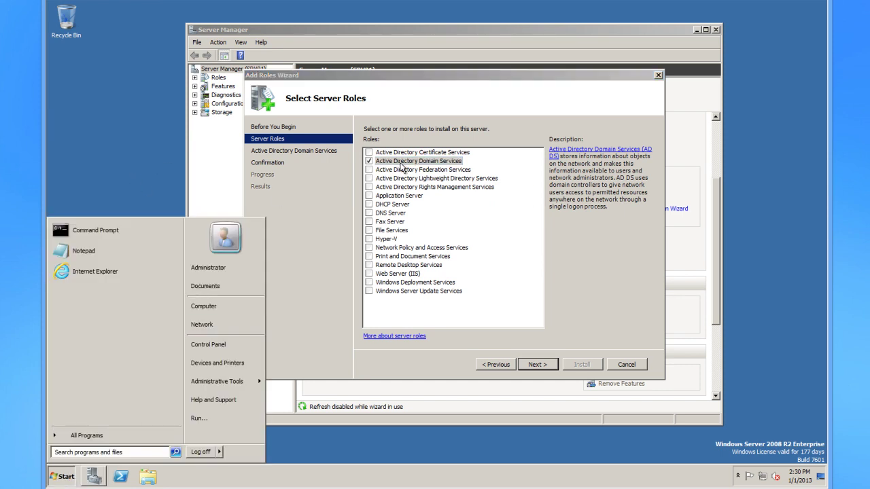
click(95, 231)
drag(311, 82, 301, 128)
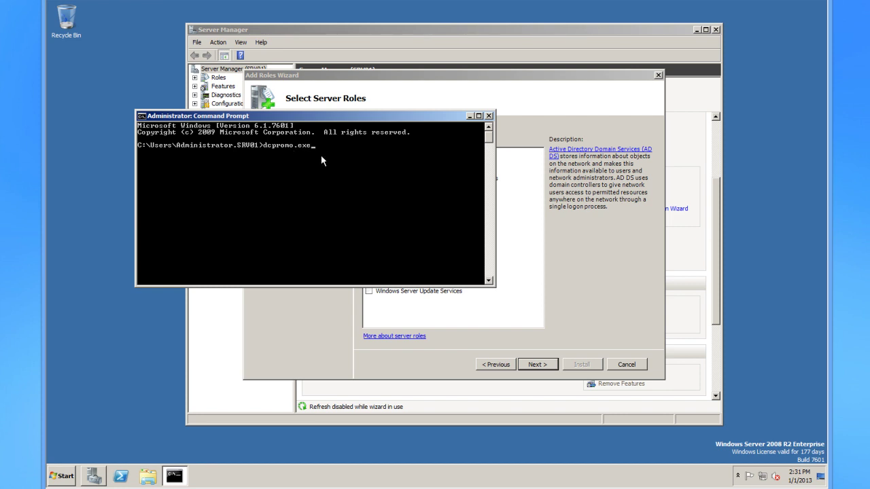
drag(421, 116, 253, 42)
click(450, 92)
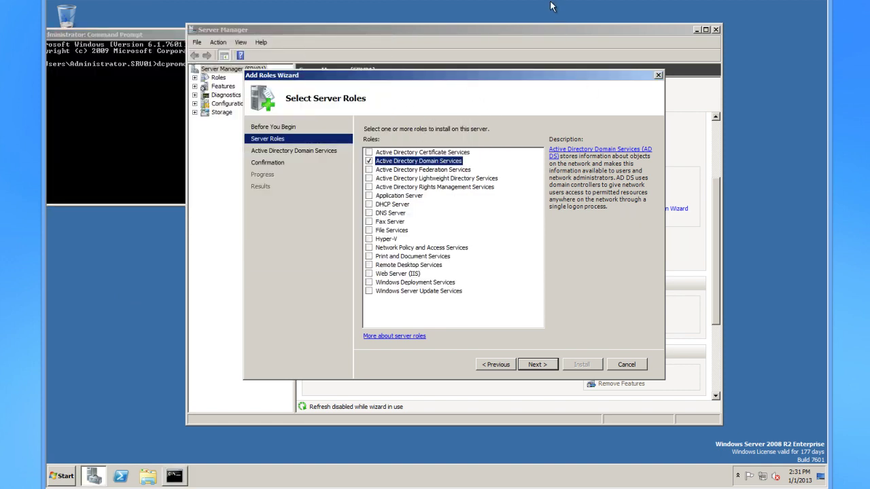
drag(178, 34, 228, 37)
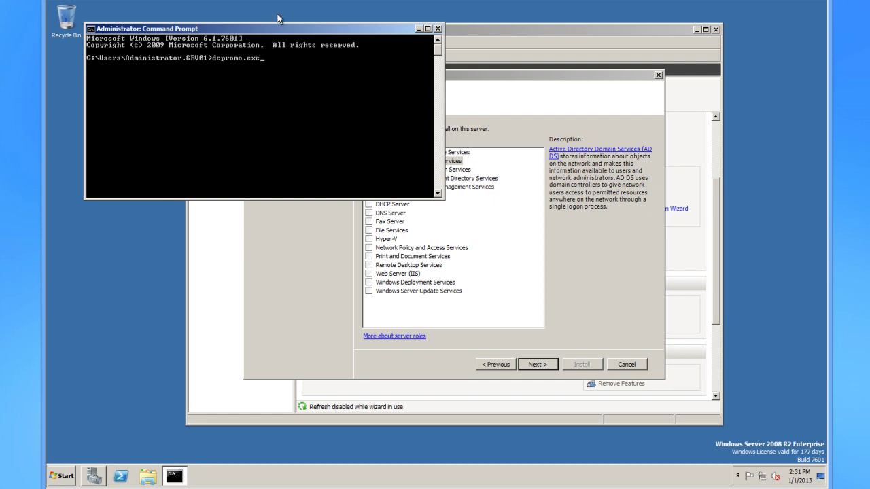
drag(320, 27, 288, 39)
click(478, 132)
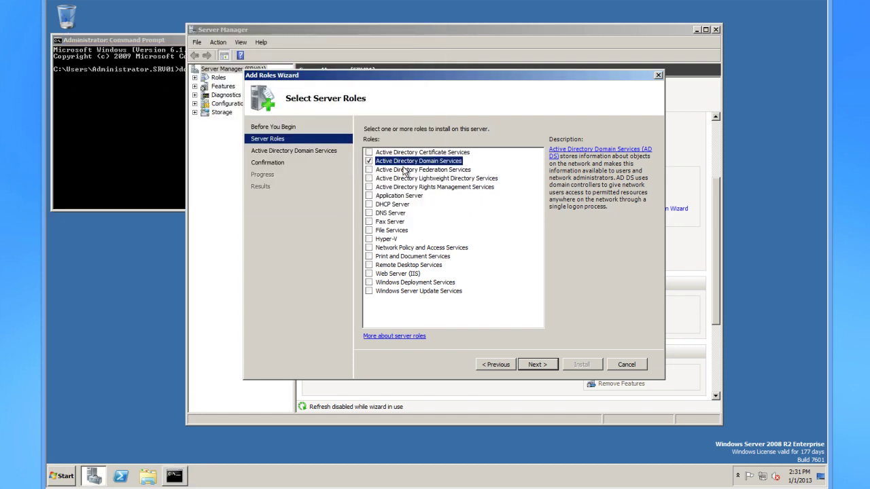
click(169, 43)
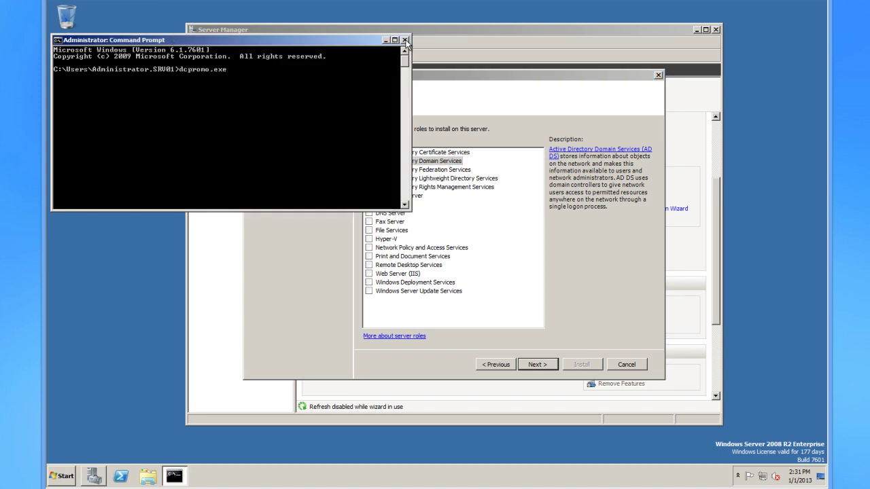
click(405, 40)
drag(460, 80, 454, 72)
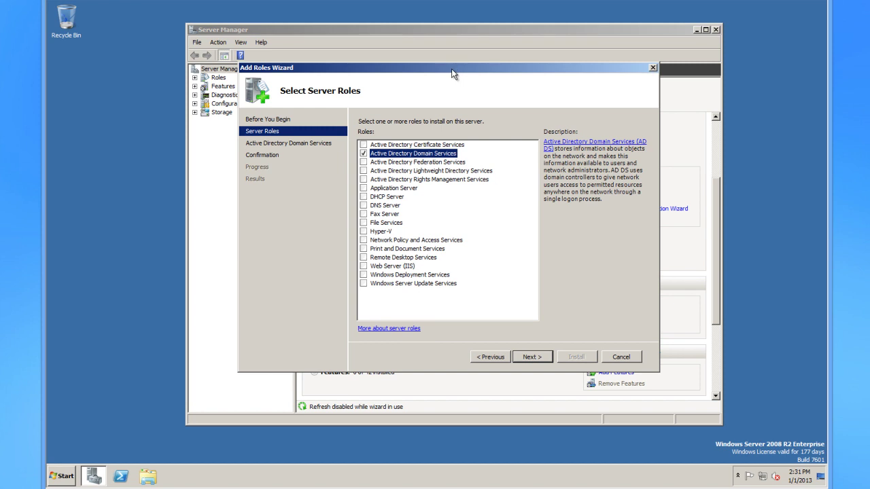
Move through the remaining wizard pages and install Active Directory Domain Services with .NET Framework 3.5.1.
drag(501, 72, 529, 84)
drag(530, 89, 529, 90)
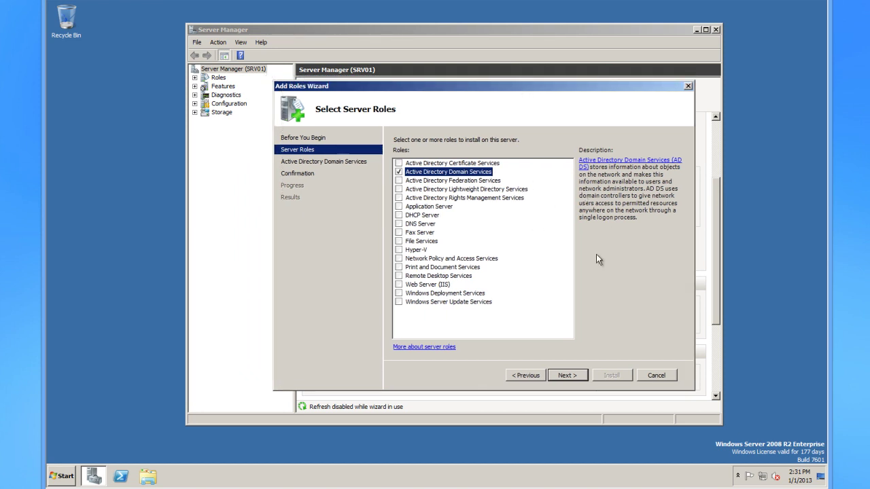
click(574, 376)
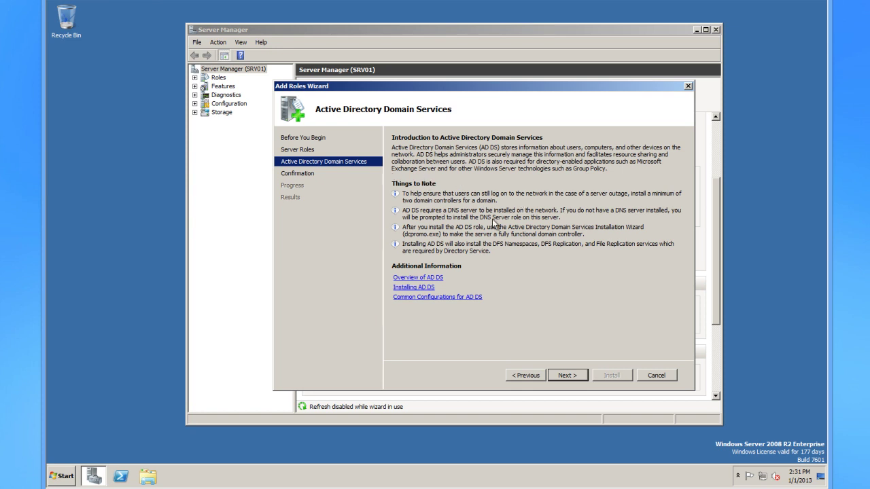
click(570, 374)
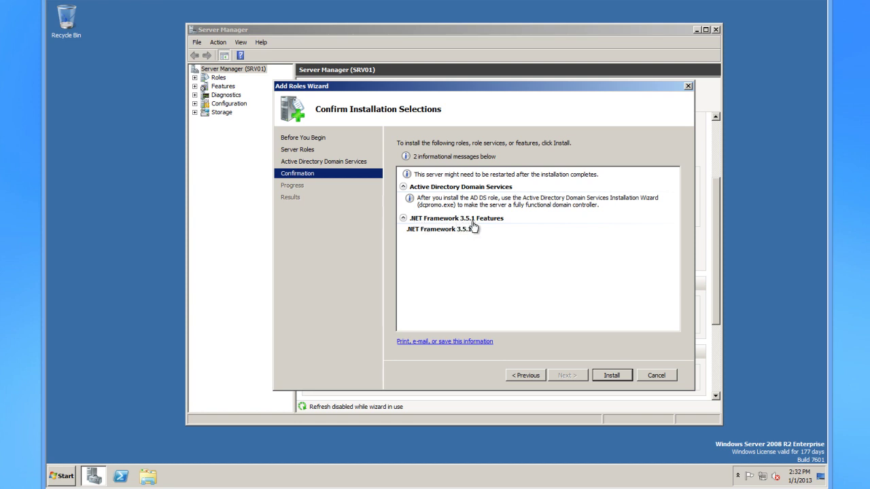
click(614, 375)
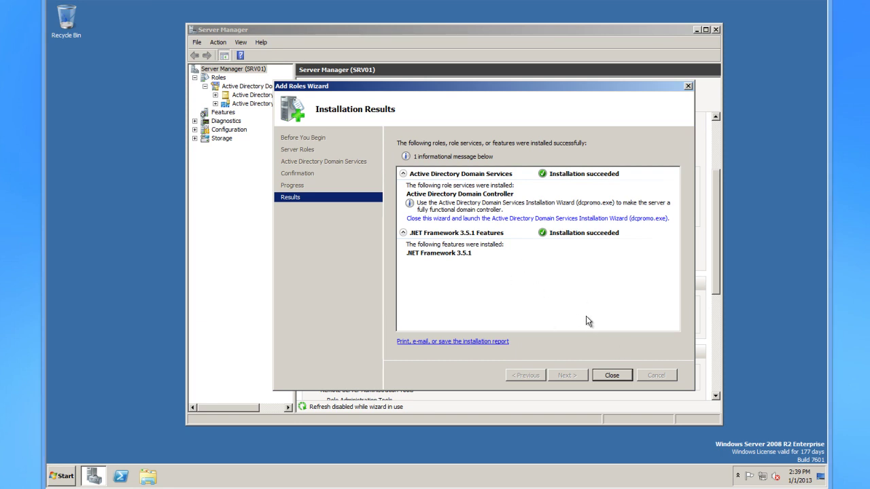
Close the wizard, view the AD DS role page showing no domain controller yet, and open Command Prompt.
click(620, 375)
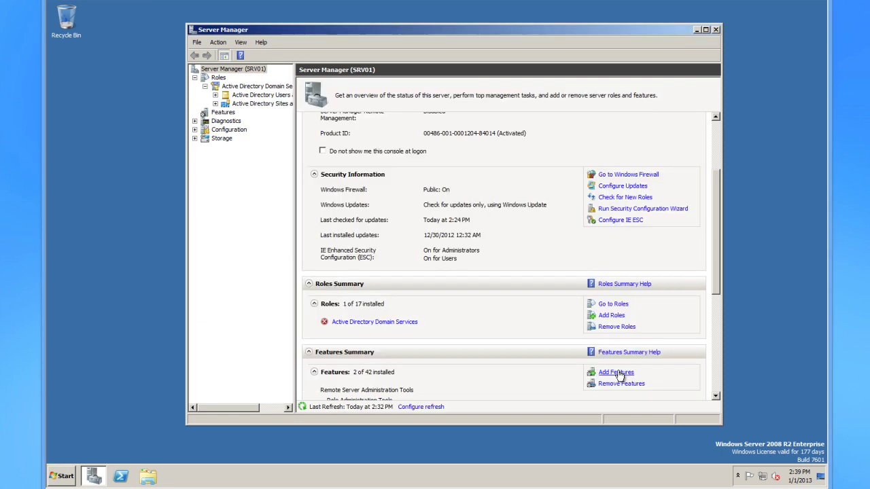
drag(716, 215, 718, 263)
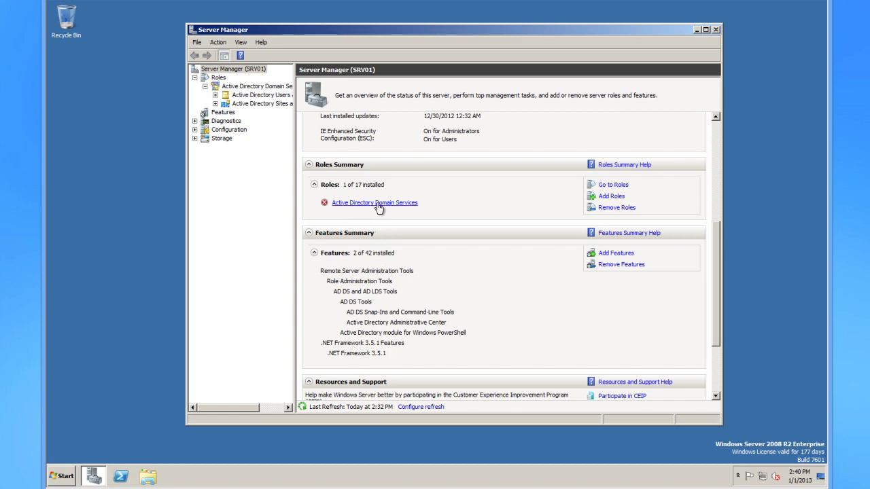
click(361, 204)
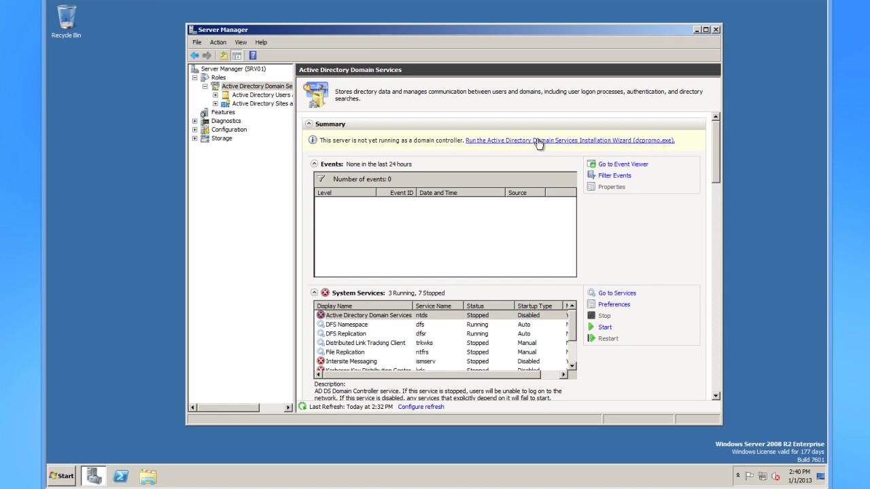
click(62, 476)
click(80, 231)
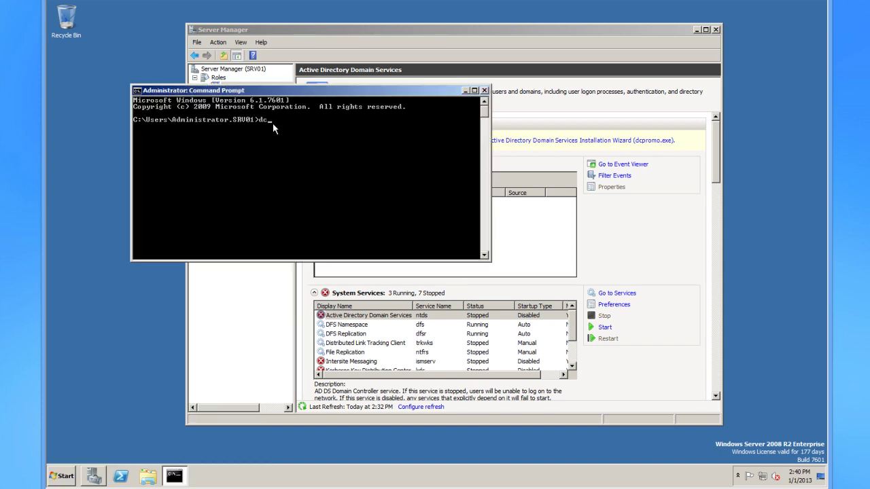
Run dcpromo, close Command Prompt and Server Manager, and advance past the welcome and compatibility pages.
key(Return)
click(484, 91)
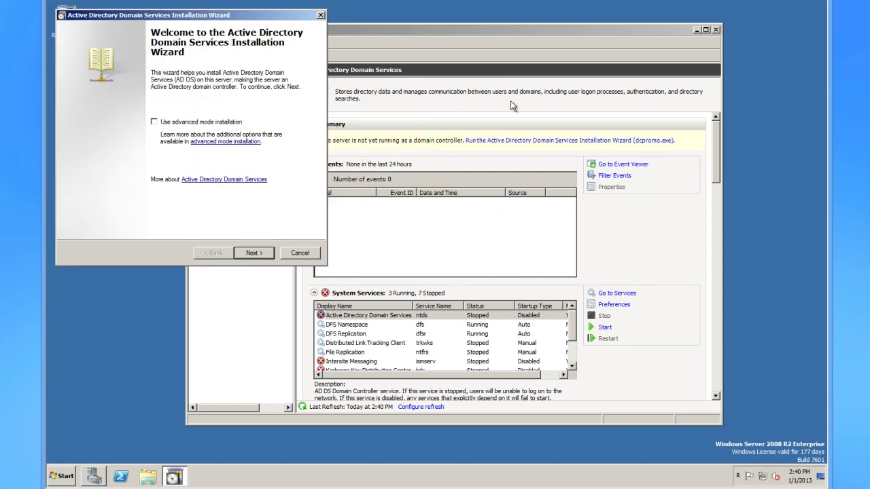
click(624, 30)
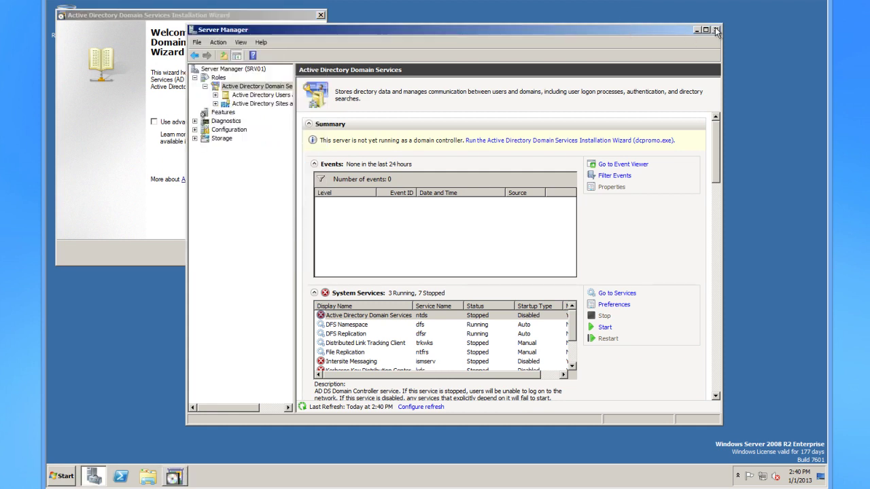
click(716, 30)
drag(256, 19, 402, 60)
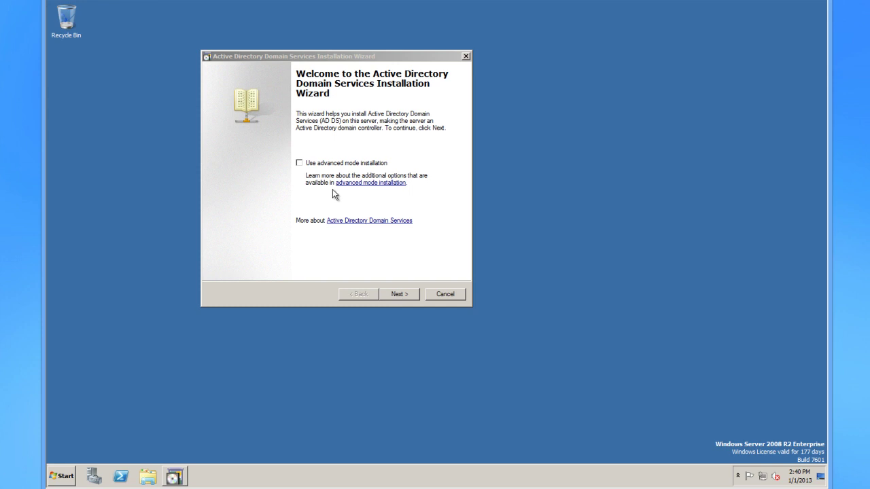
click(401, 295)
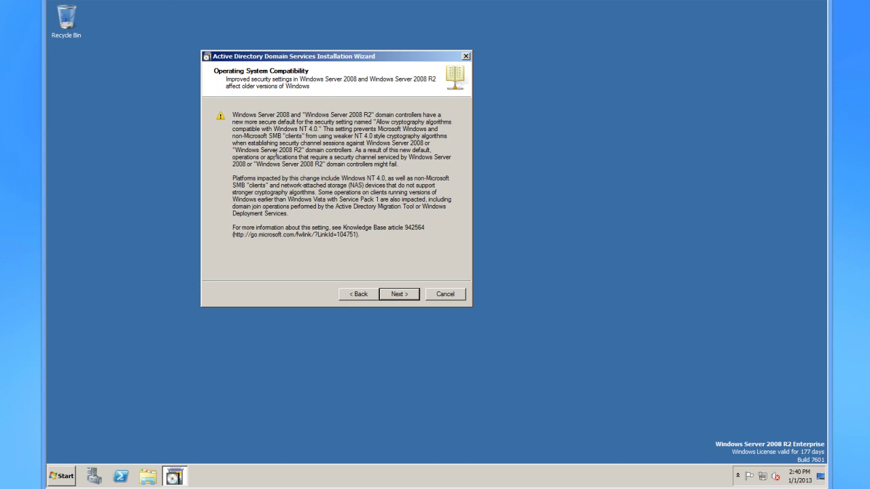
click(402, 295)
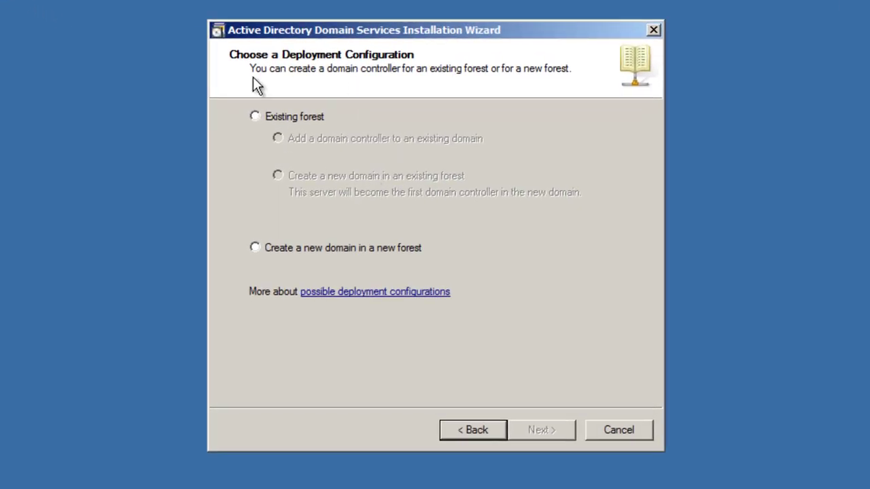
Choose a new domain in a new forest and name the forest root domain techknowledge.com.
drag(452, 38, 480, 47)
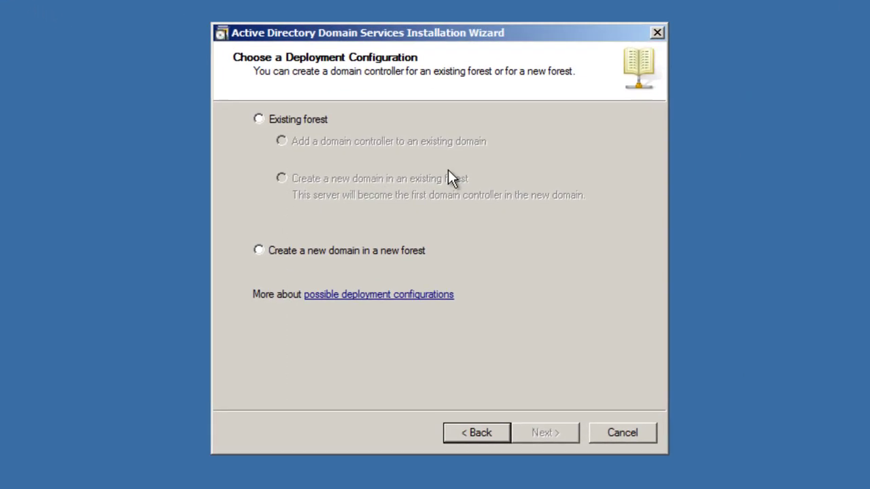
click(258, 118)
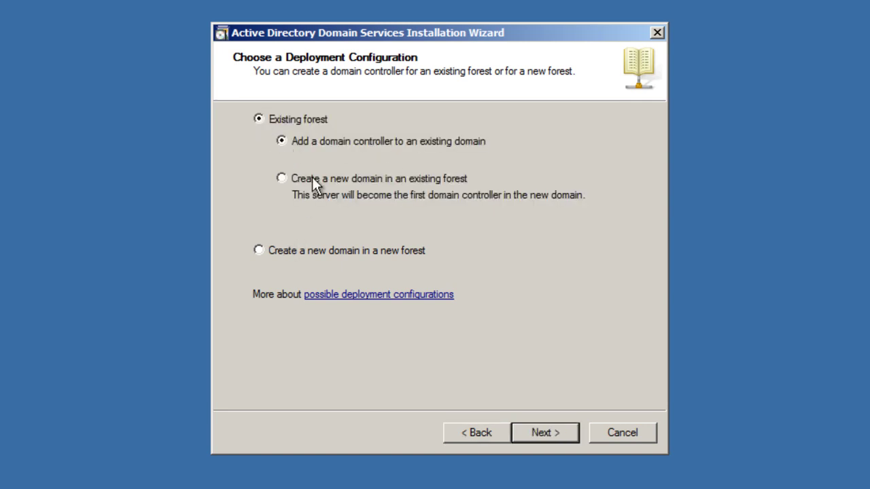
click(283, 179)
click(261, 251)
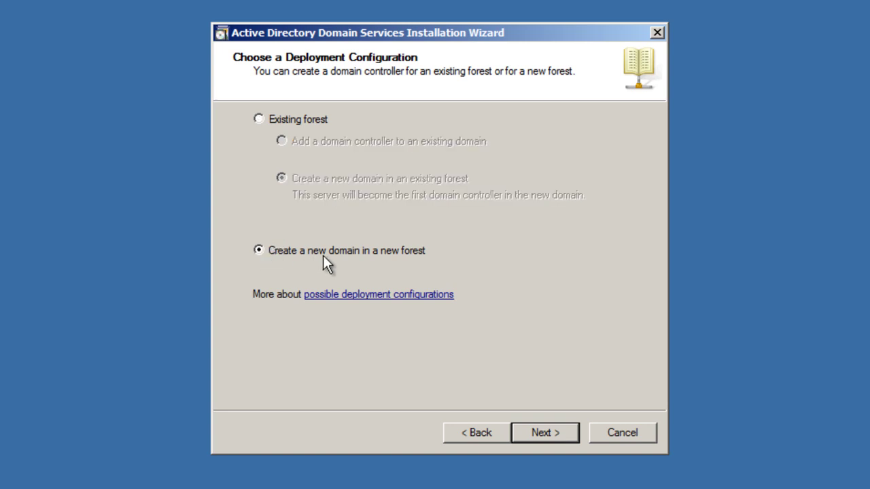
click(552, 433)
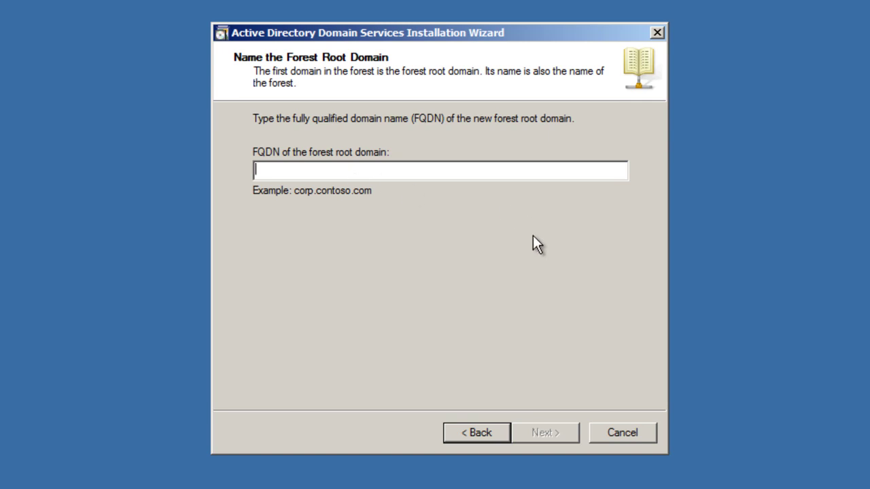
text(techknowledge)
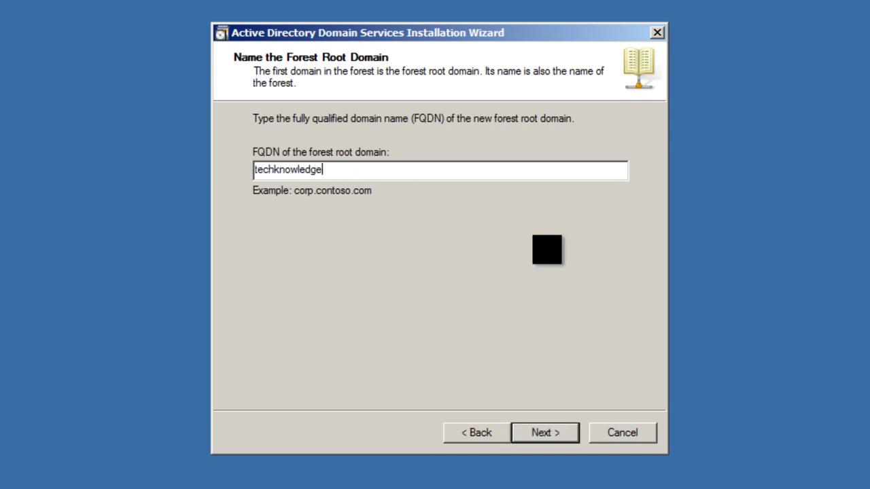
text(.com)
click(556, 431)
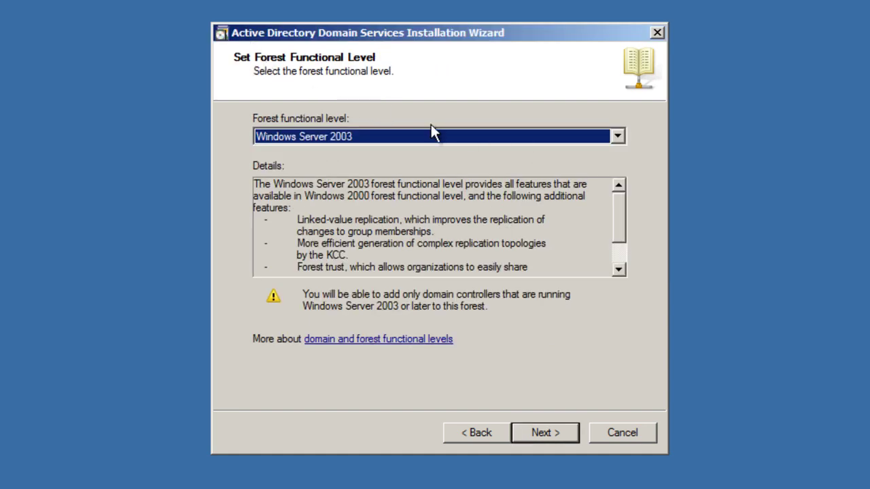
Try Windows Server 2008 R2 as forest functional level, then revert to Windows Server 2003 and continue.
mouse_move(620, 222)
mouse_down()
mouse_move(616, 248)
mouse_move(619, 222)
mouse_up()
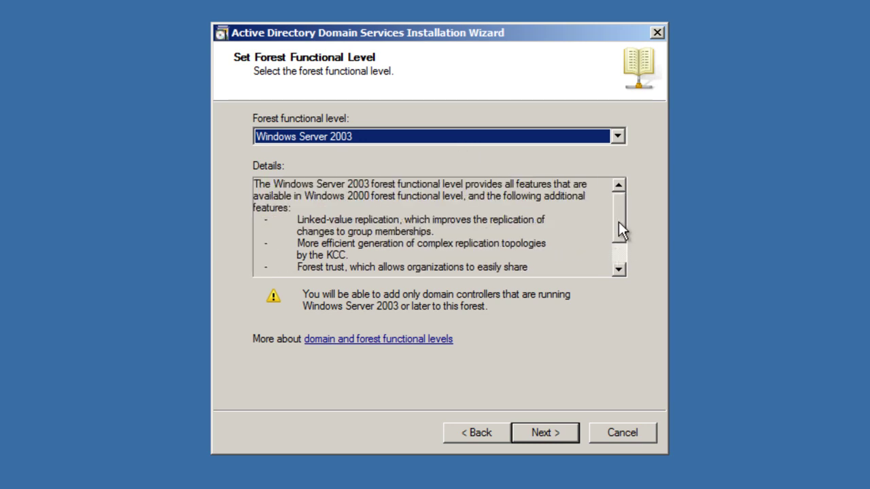
click(617, 139)
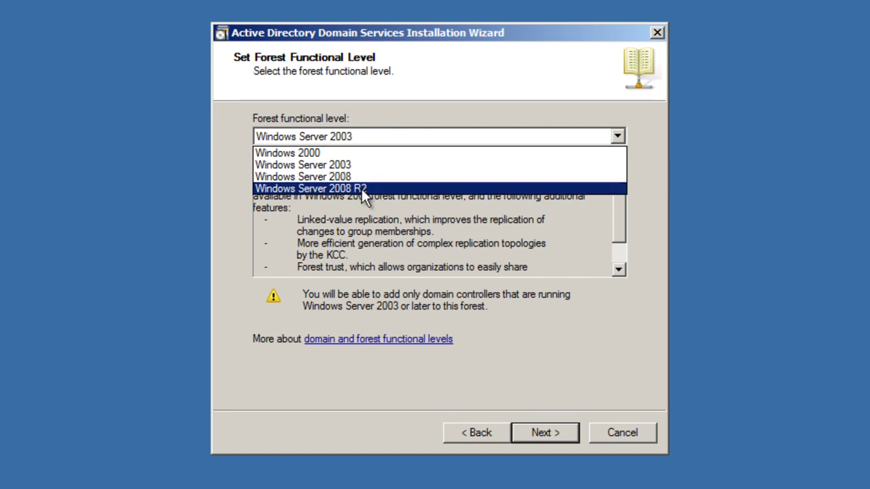
click(360, 165)
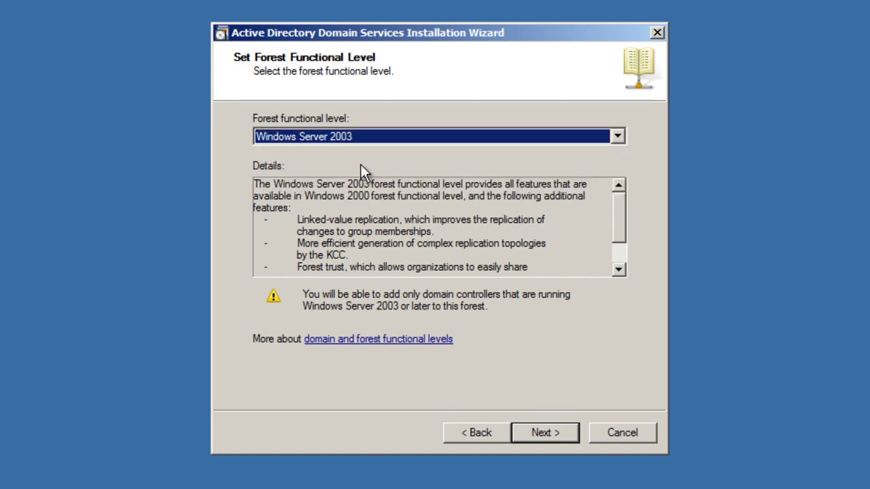
mouse_move(621, 225)
mouse_down()
mouse_move(619, 252)
mouse_move(618, 219)
mouse_up()
mouse_move(616, 226)
mouse_down()
mouse_move(623, 242)
mouse_move(620, 223)
mouse_up()
click(616, 139)
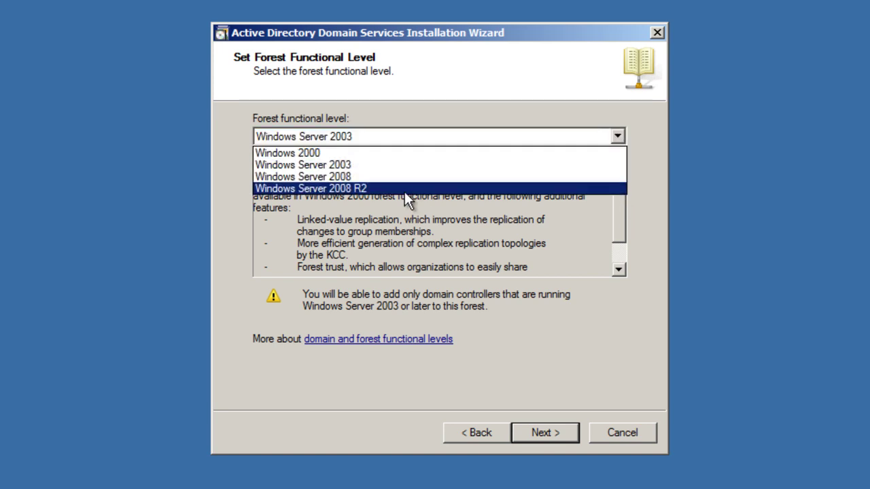
click(373, 184)
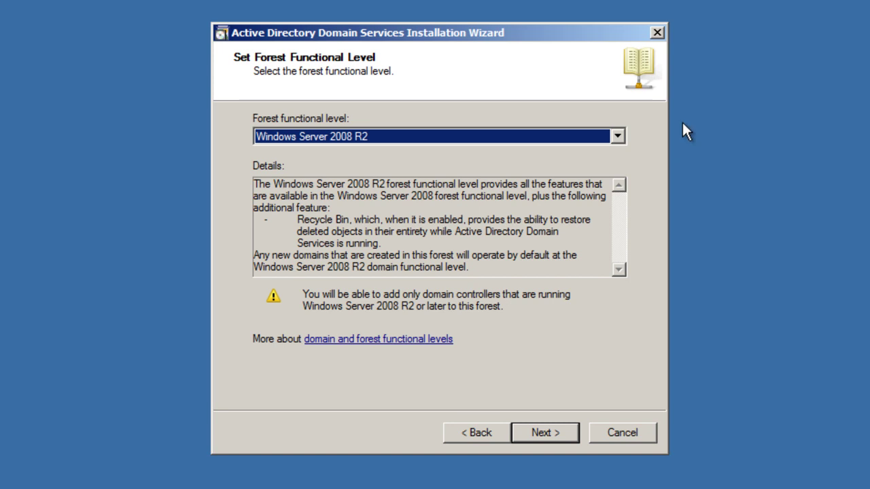
click(624, 139)
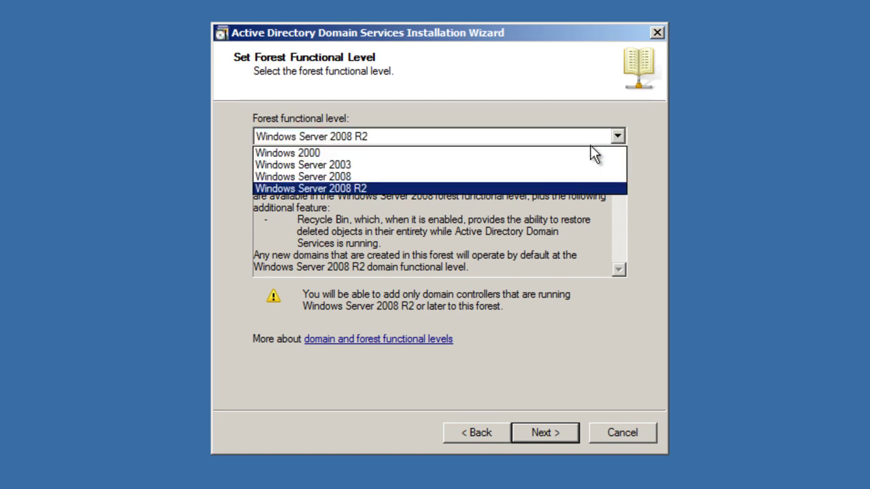
click(391, 168)
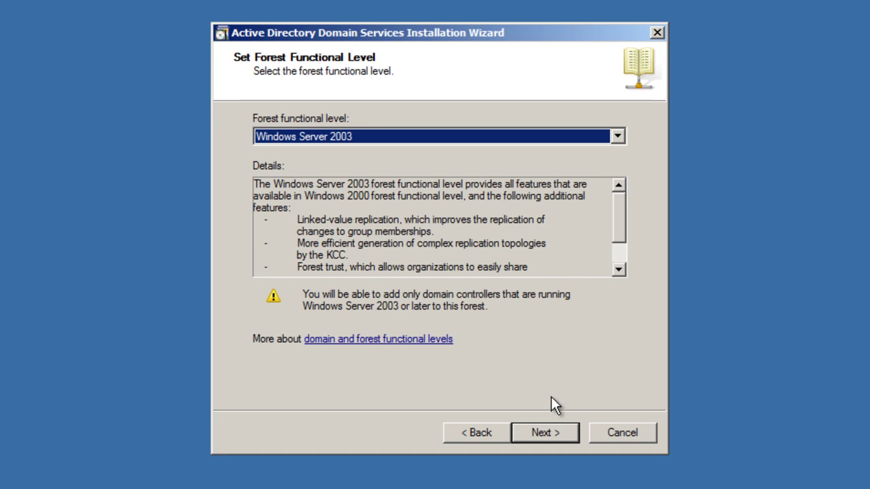
click(548, 433)
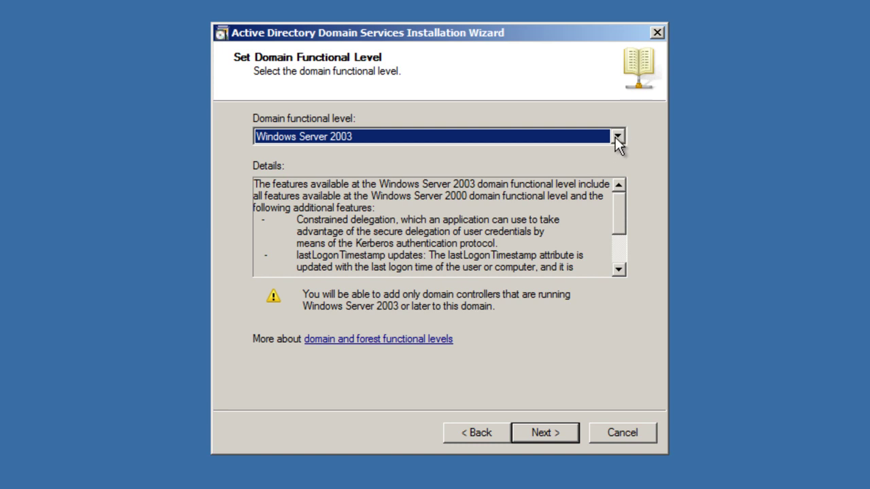
Try Windows Server 2008 R2 as domain functional level, then revert to Windows Server 2003 and continue.
click(615, 137)
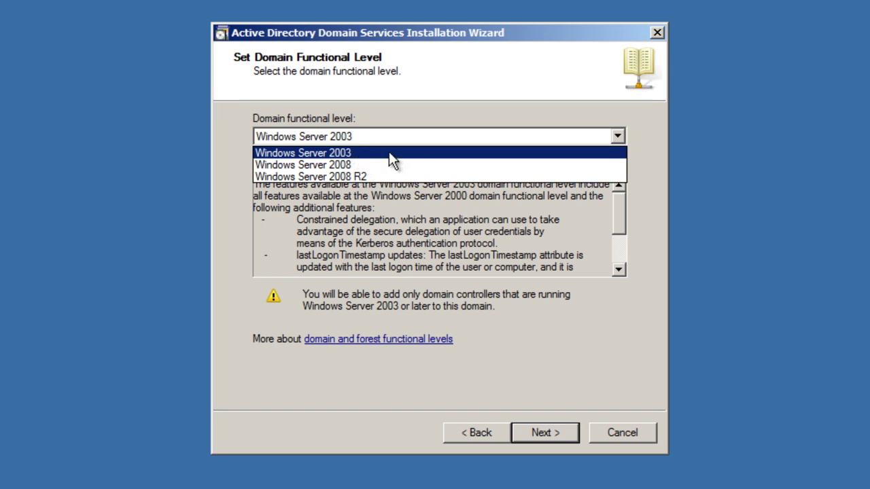
click(353, 154)
click(626, 136)
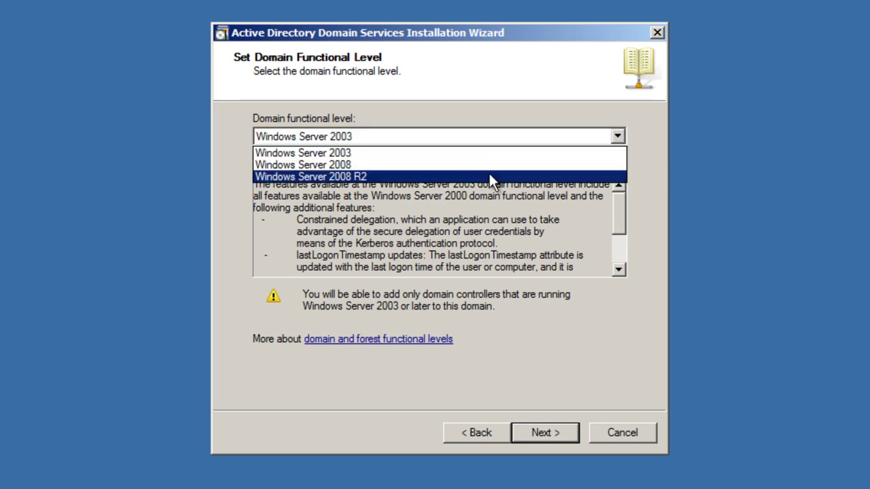
click(466, 175)
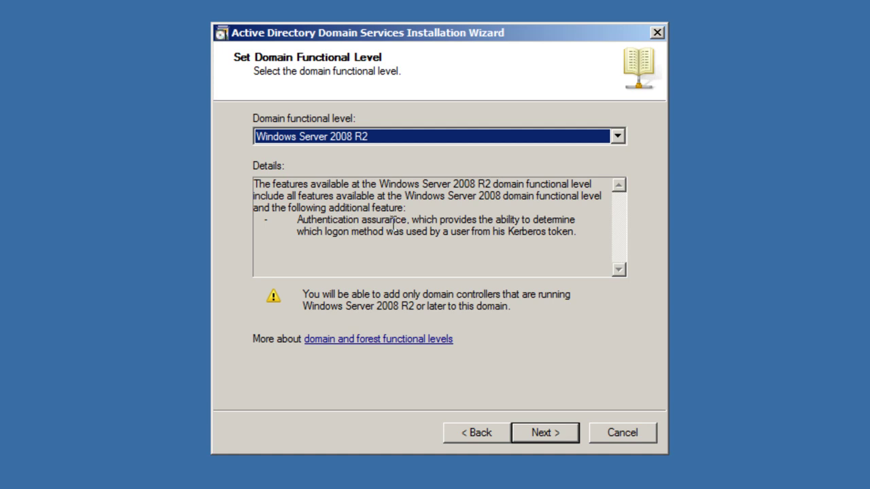
click(617, 137)
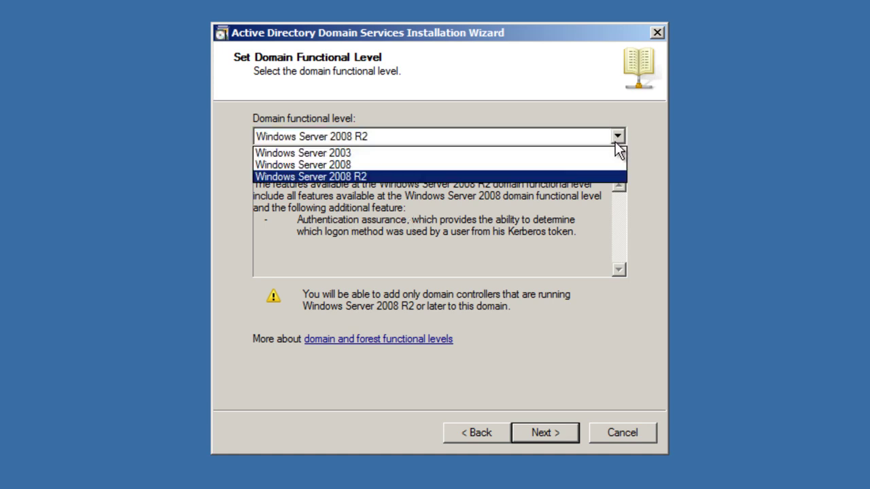
click(415, 150)
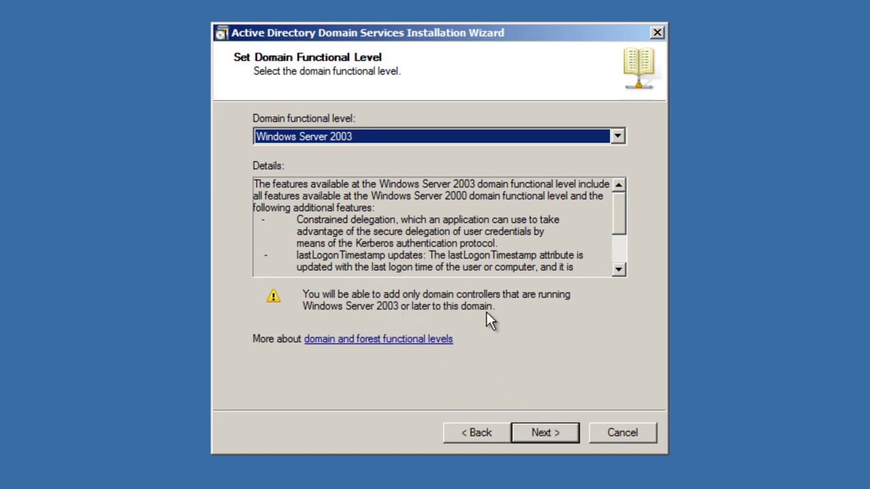
click(557, 435)
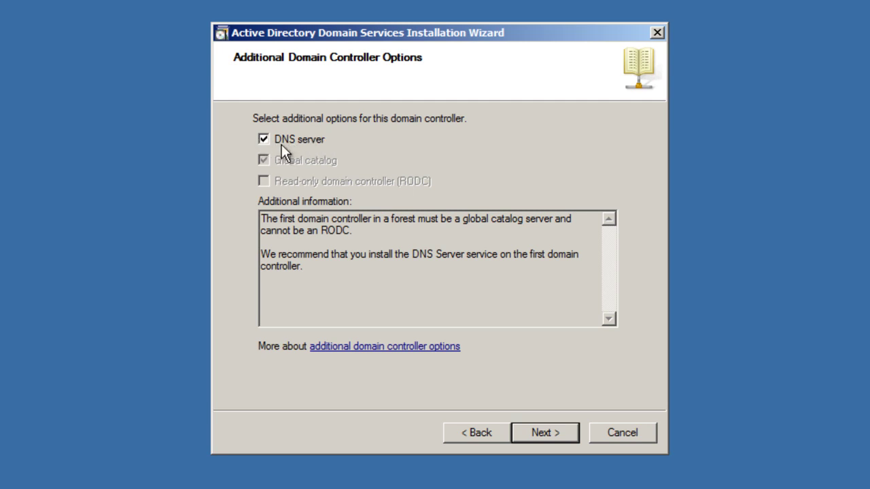
Leave DNS server checked on Additional Domain Controller Options and proceed to the static IP warning.
triple_click(303, 267)
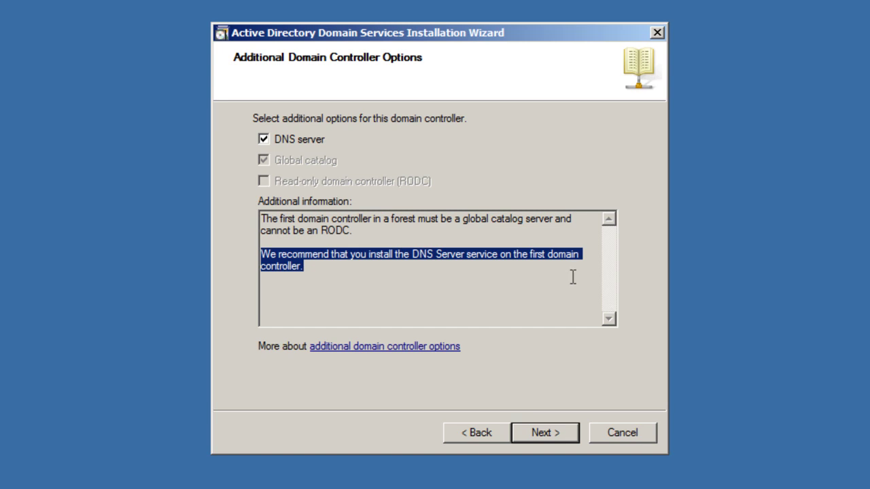
click(538, 434)
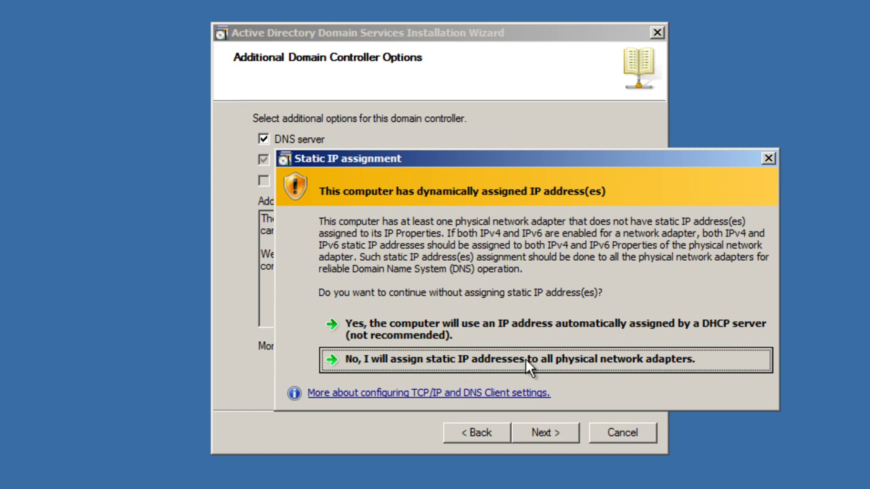
Opt to assign static IPs, then open Network and Sharing Center from Control Panel's Large icons view.
click(556, 363)
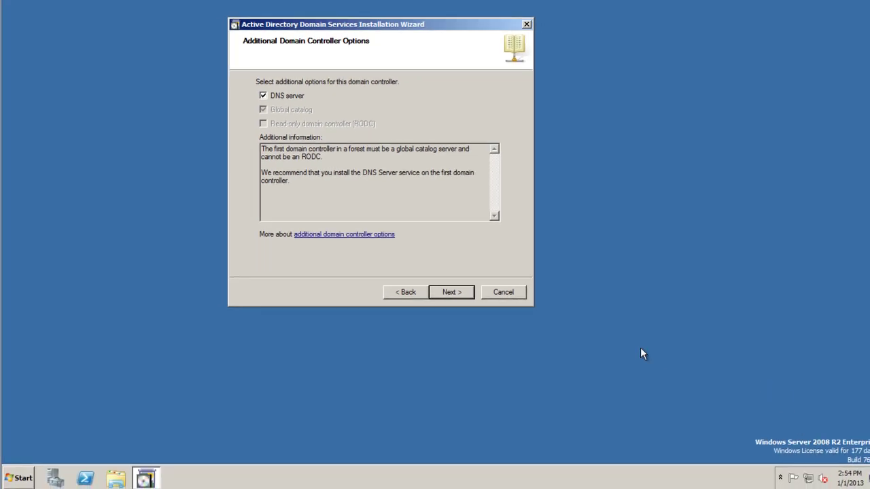
right_click(810, 483)
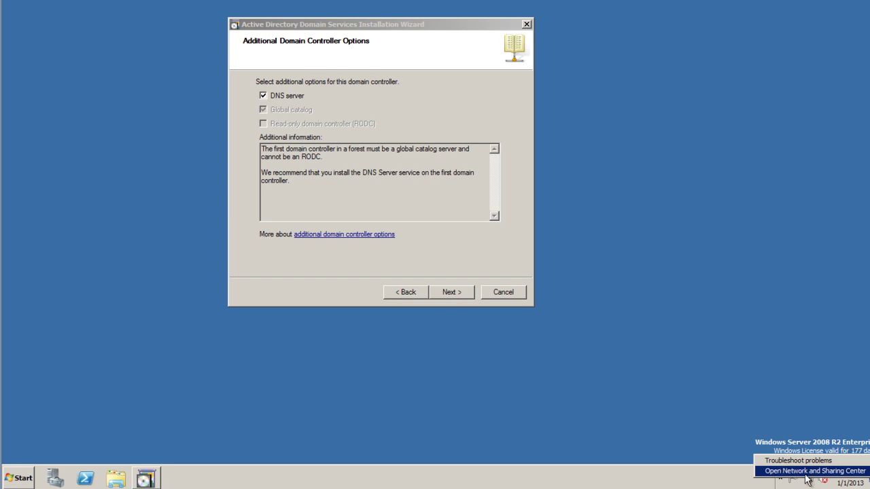
key(Escape)
click(18, 478)
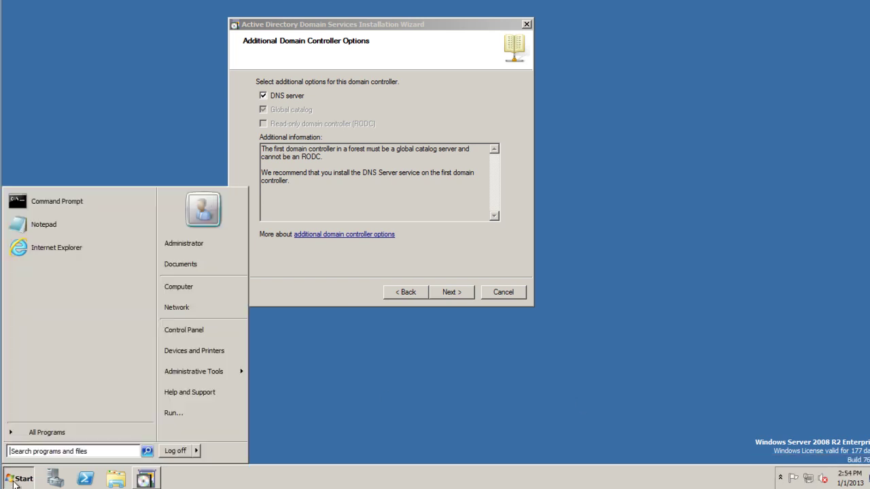
click(189, 336)
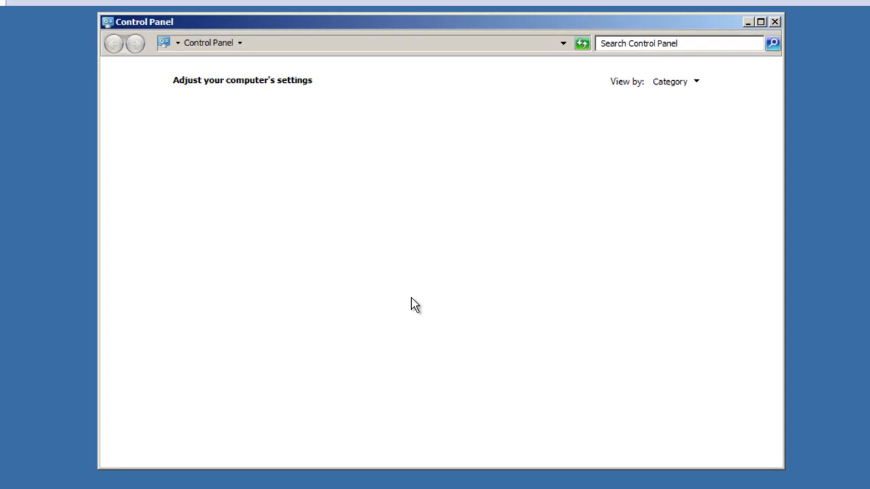
click(697, 81)
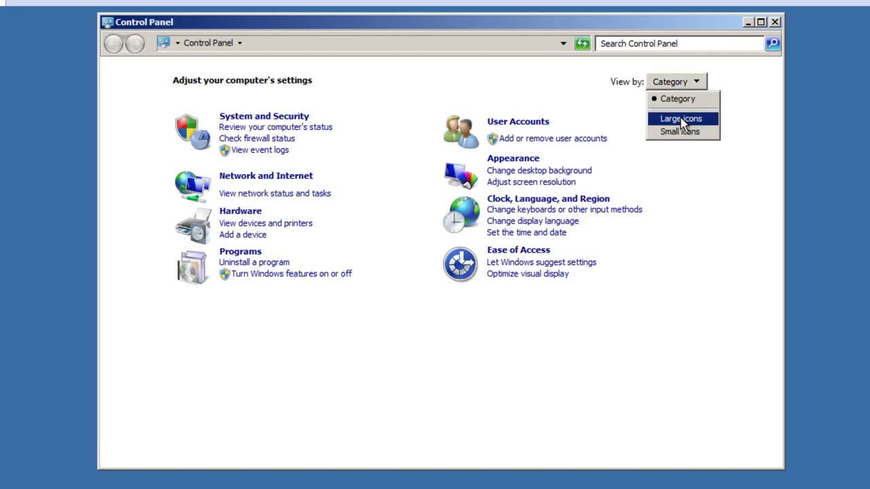
click(681, 117)
scroll(639, 259, down, 3)
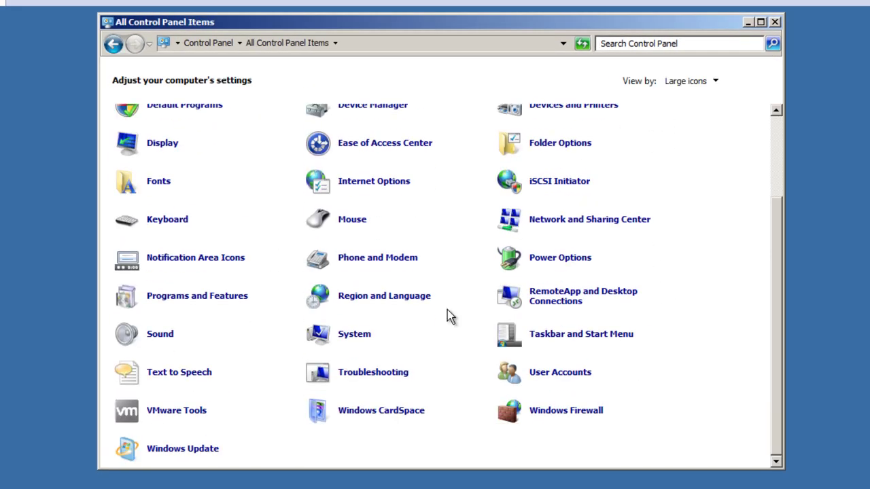
click(554, 226)
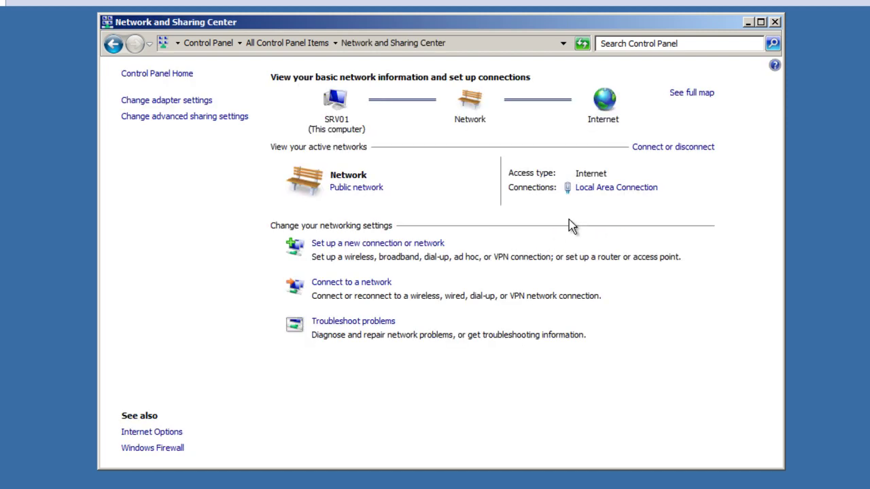
Open the TCP/IPv4 properties of the Local Area Connection.
click(160, 102)
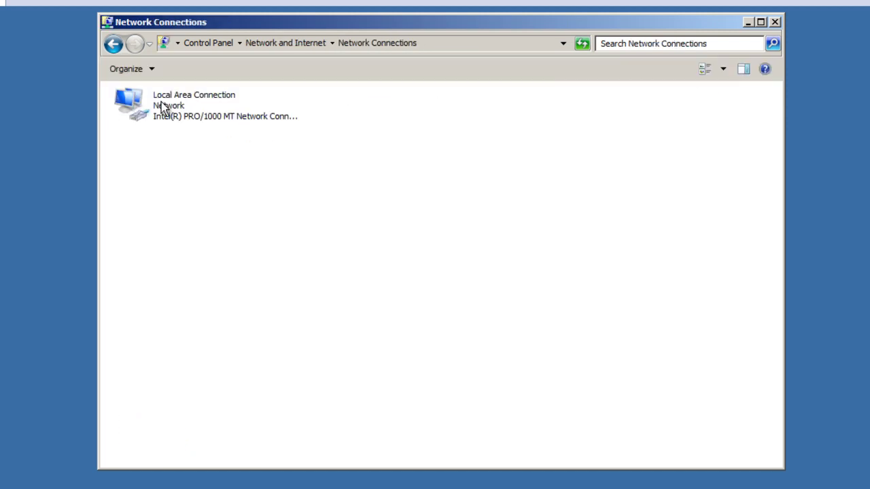
right_click(207, 121)
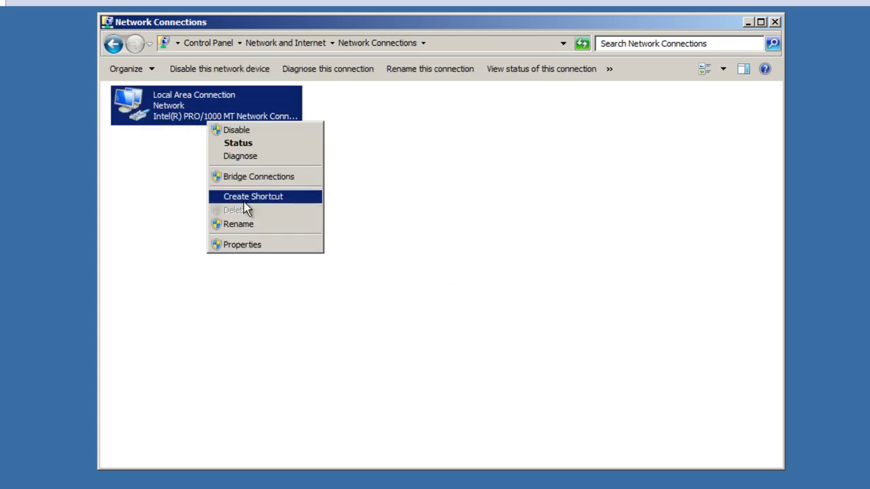
click(251, 246)
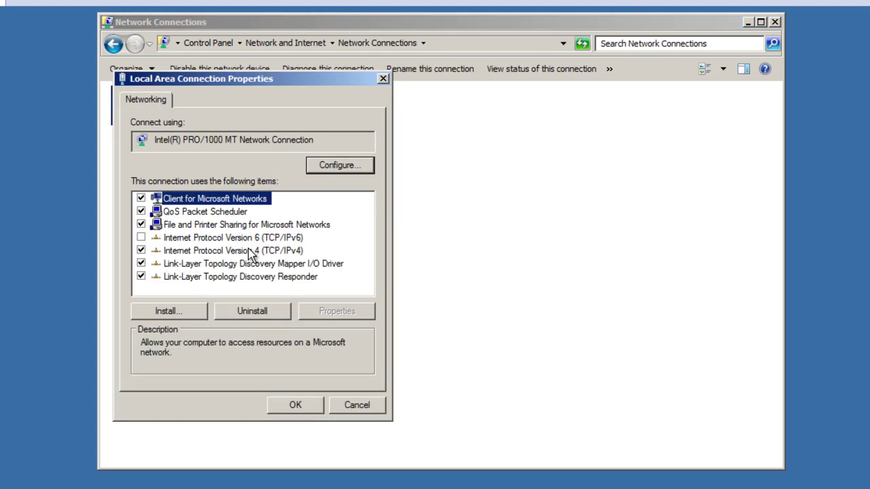
click(231, 251)
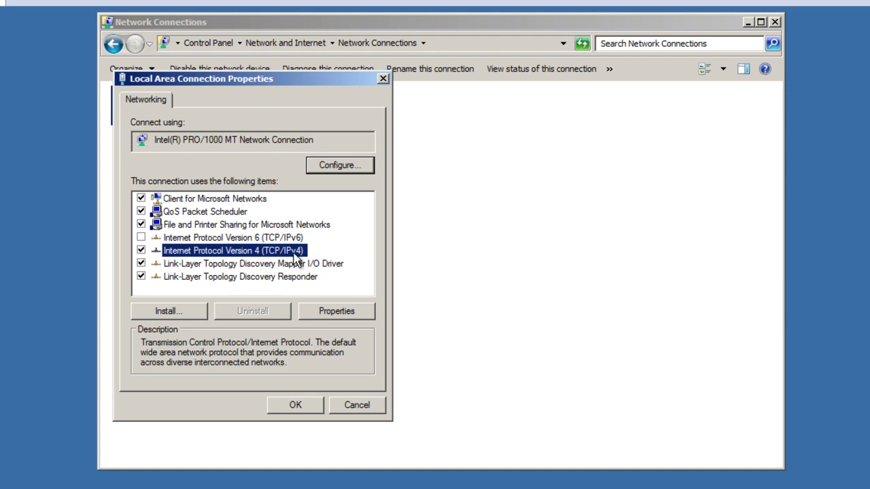
click(262, 238)
click(229, 252)
click(327, 312)
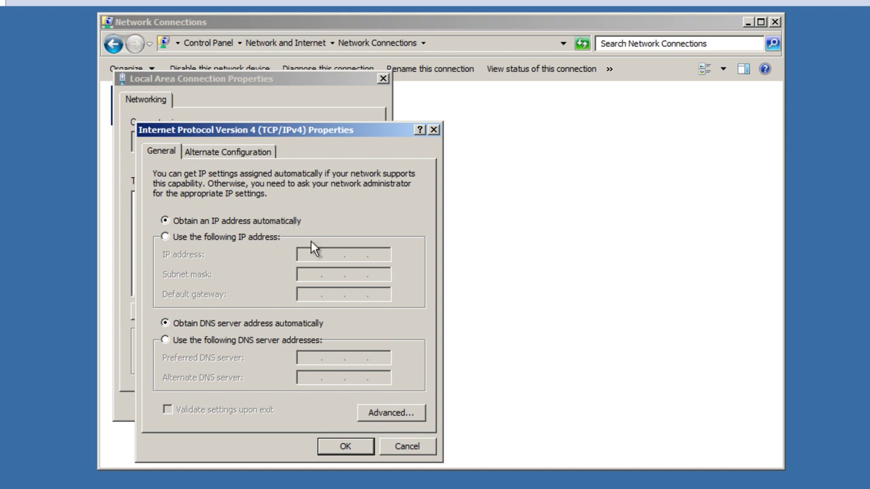
Switch to a manual IP, entering address 10.1.1.50 and subnet mask 255.255.255.0.
click(166, 238)
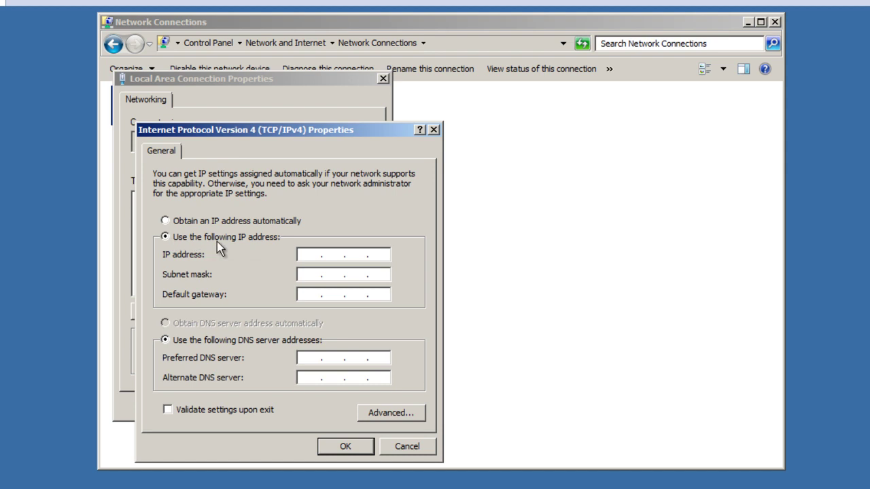
click(312, 253)
text(10.150)
key(Tab)
key(Right)
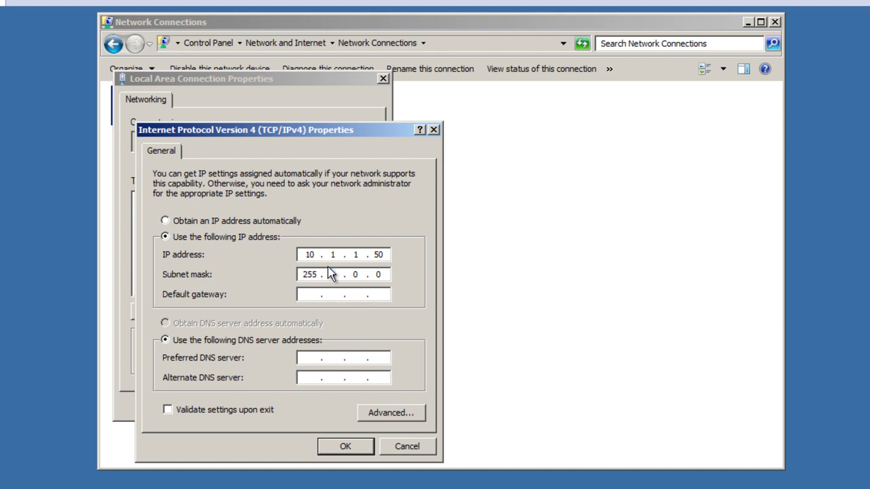
key(BackSpace)
text(255255)
drag(364, 274, 297, 256)
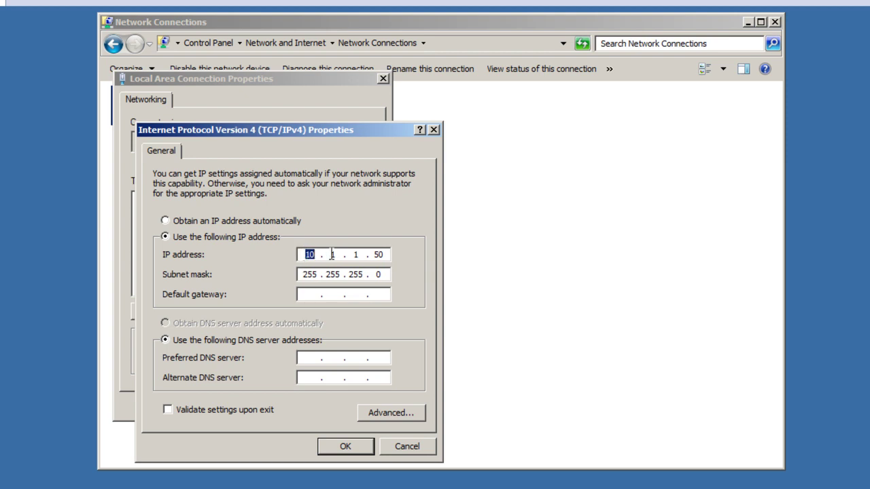
Verify the IP address octets and enter default gateway 10.1.1.1.
click(334, 255)
click(356, 255)
click(333, 255)
click(381, 256)
click(375, 275)
click(380, 255)
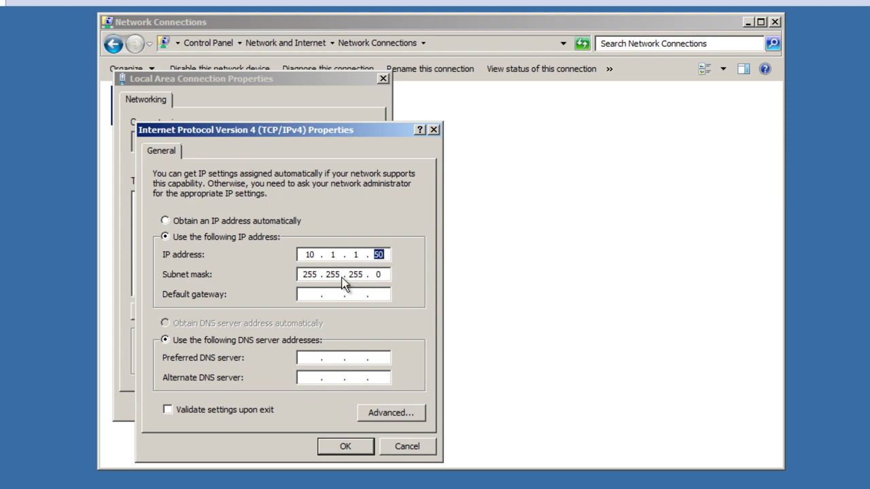
click(315, 294)
text(10.1.1.1)
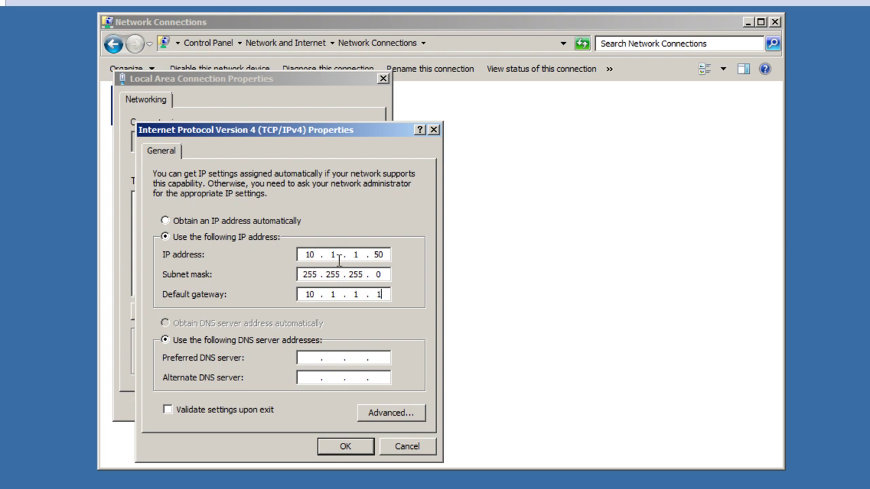
Change the static IP address's last octet to 50.
double_click(378, 255)
text(1)
key(BackSpace)
text(254)
key(BackSpace)
key(BackSpace)
key(BackSpace)
text(50)
Set the preferred DNS server to 127.0.0.1 and save the TCP/IPv4 settings.
click(299, 359)
text(12700.1)
double_click(306, 358)
click(331, 358)
double_click(379, 358)
double_click(300, 361)
text(10 . 1)
key(Delete)
key(Right)
key(Delete)
text(1)
key(Delete)
text(50)
drag(374, 359, 388, 358)
key(BackSpace)
key(BackSpace)
key(BackSpace)
key(BackSpace)
key(BackSpace)
key(BackSpace)
key(BackSpace)
key(BackSpace)
key(BackSpace)
text(127.0.)
text(.1)
click(348, 447)
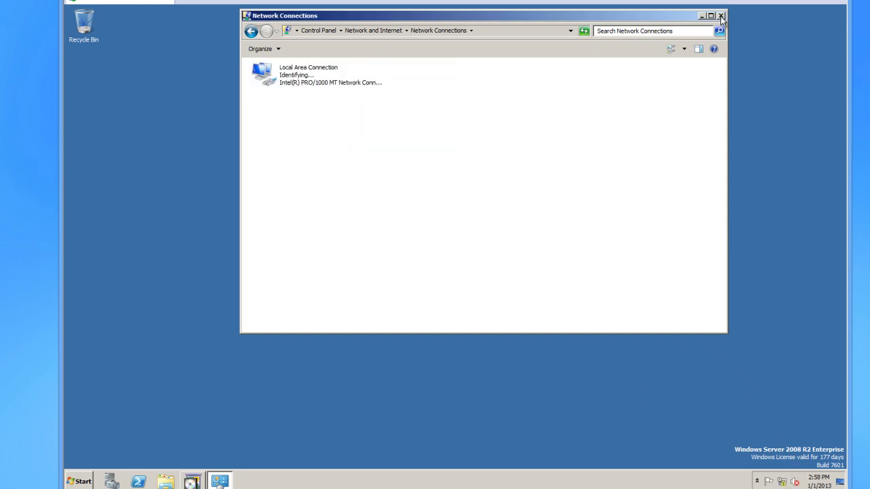
Close Network Connections, continue past additional options, and accept the DNS delegation warning.
click(721, 17)
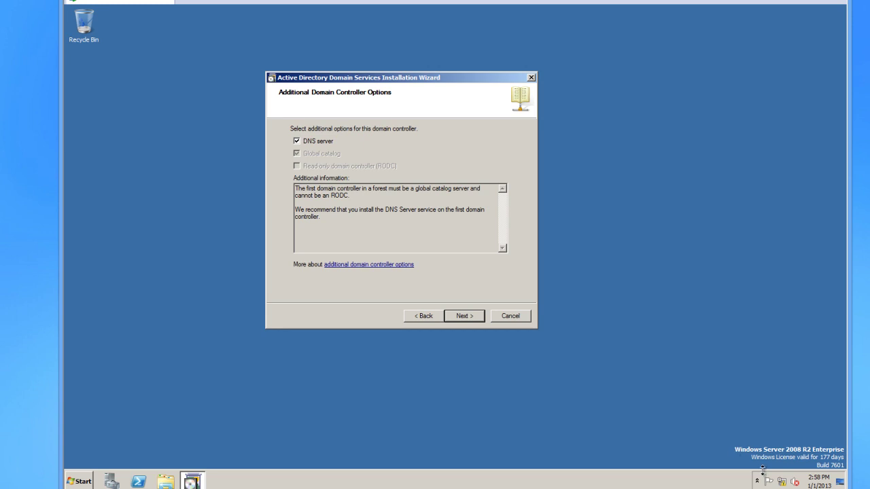
mouse_move(783, 481)
click(475, 314)
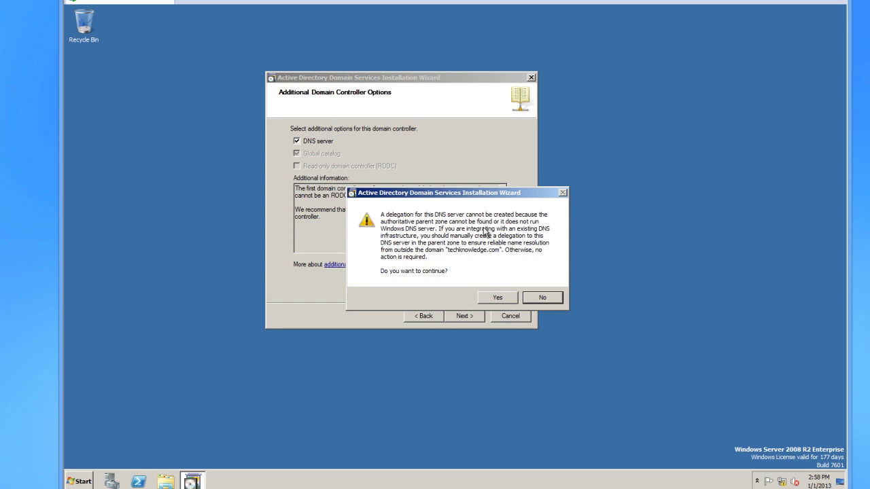
click(497, 299)
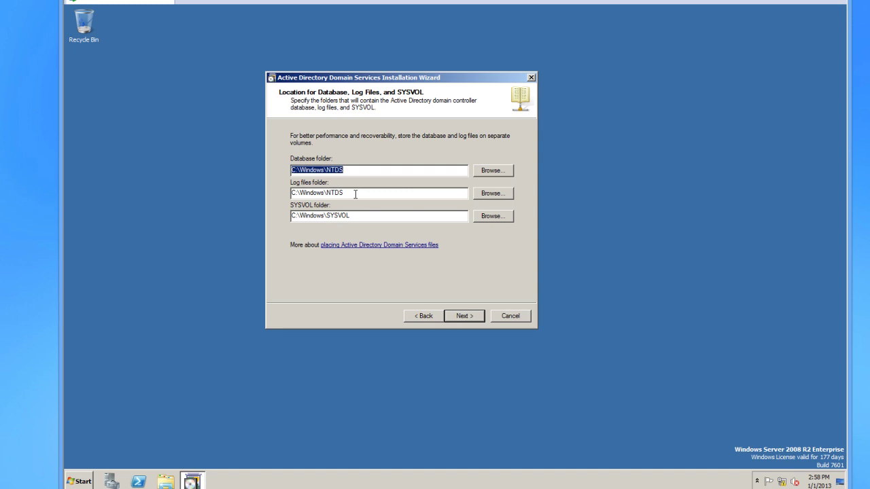
Keep the default database, log and SYSVOL folder locations and continue.
click(485, 171)
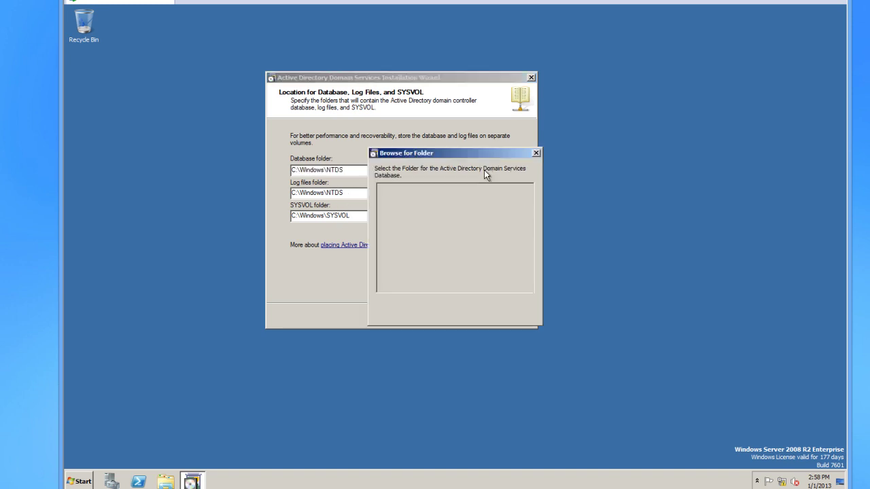
click(536, 153)
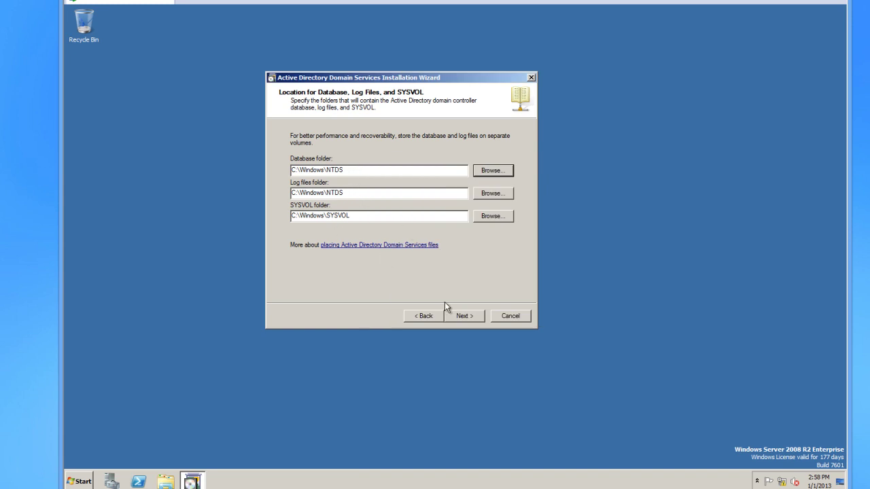
click(459, 317)
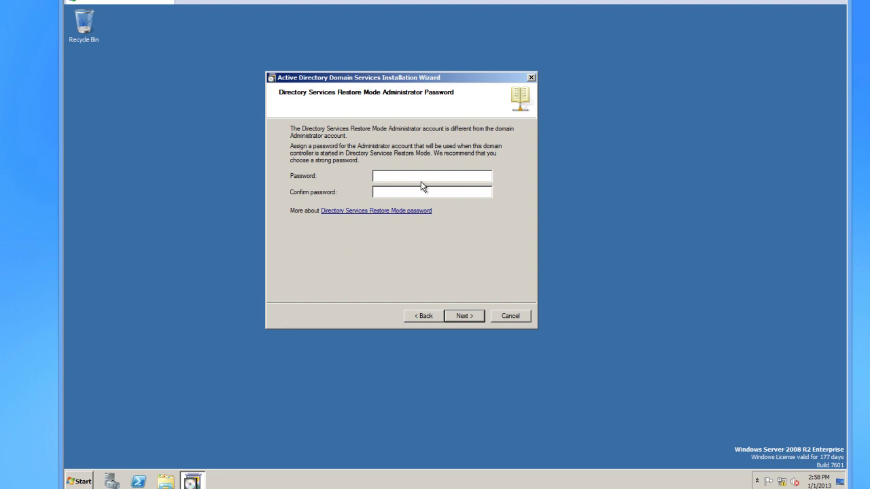
Enter and confirm the Directory Services Restore Mode administrator password.
text(P@ss)
key(BackSpace)
key(BackSpace)
key(BackSpace)
key(BackSpace)
text(P@ssw0rdP@ssw0rd1)
drag(409, 175, 374, 196)
click(441, 192)
click(467, 318)
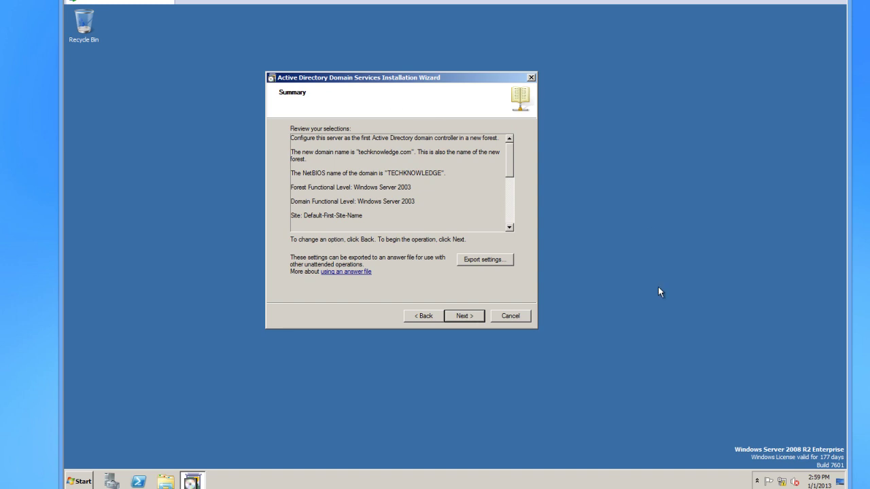
mouse_move(512, 178)
mouse_down()
mouse_move(511, 221)
mouse_move(512, 167)
mouse_up()
drag(358, 152, 412, 152)
drag(506, 174, 512, 208)
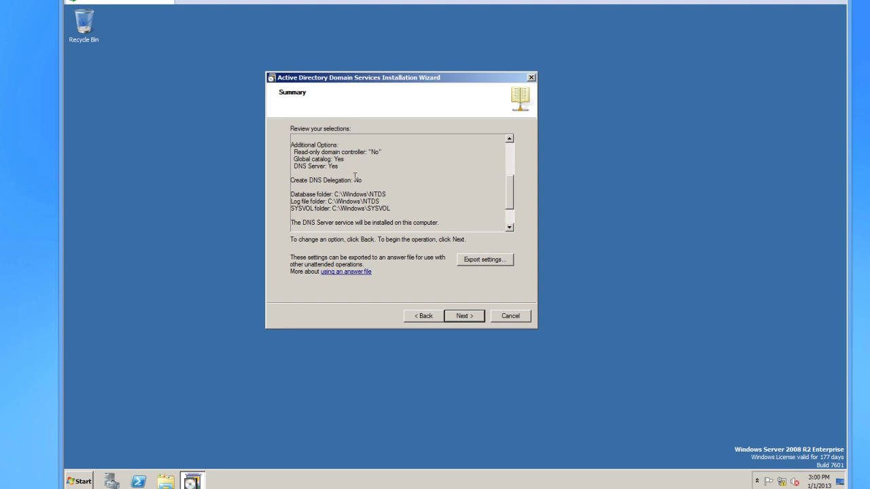
drag(505, 195, 512, 218)
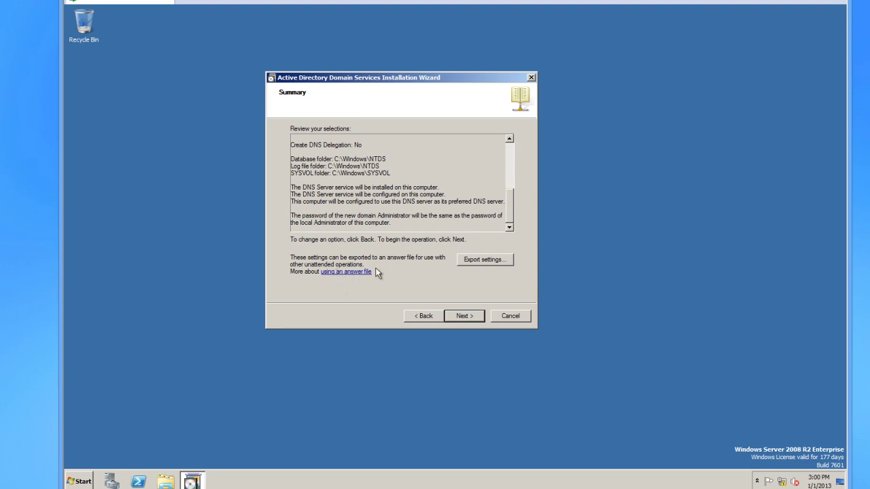
Export the wizard settings to an answer file named unattened.txt in Documents.
click(481, 260)
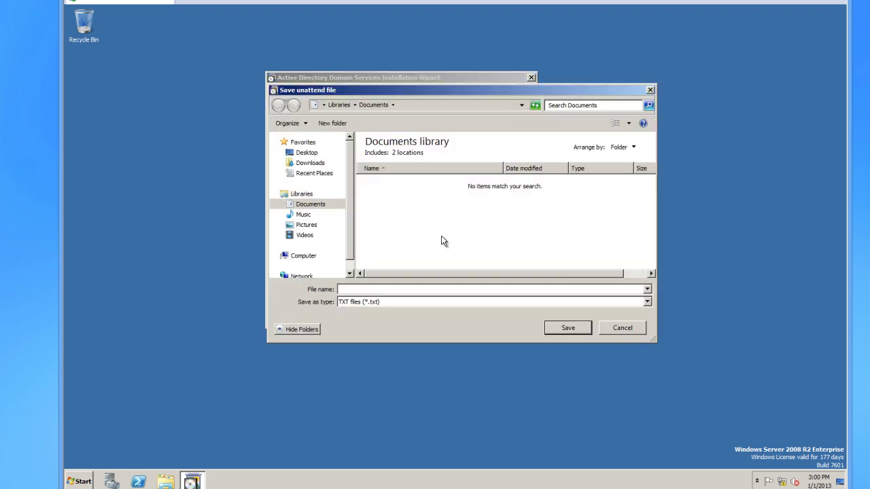
text(unattened)
key(Return)
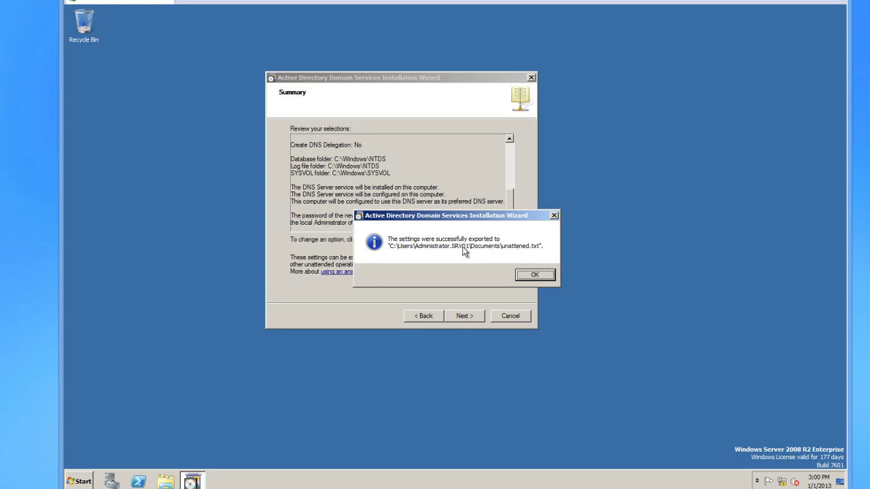
click(534, 279)
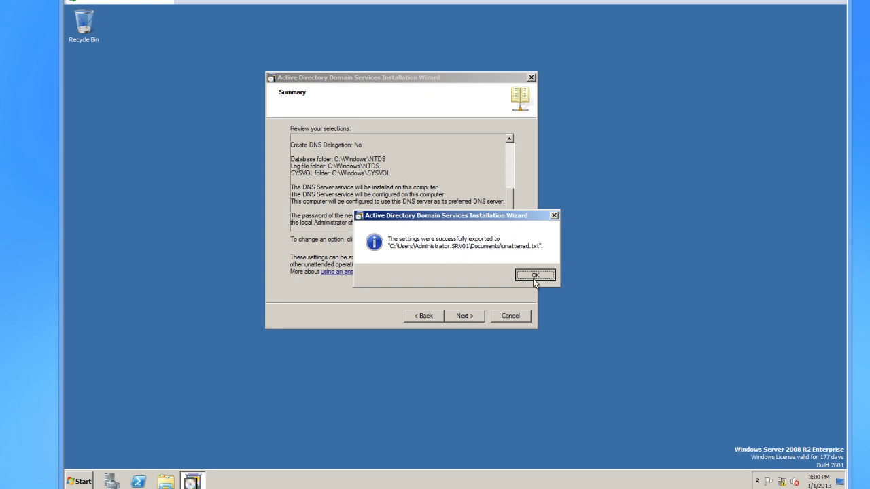
Begin the domain controller installation with Reboot on completion enabled.
click(463, 317)
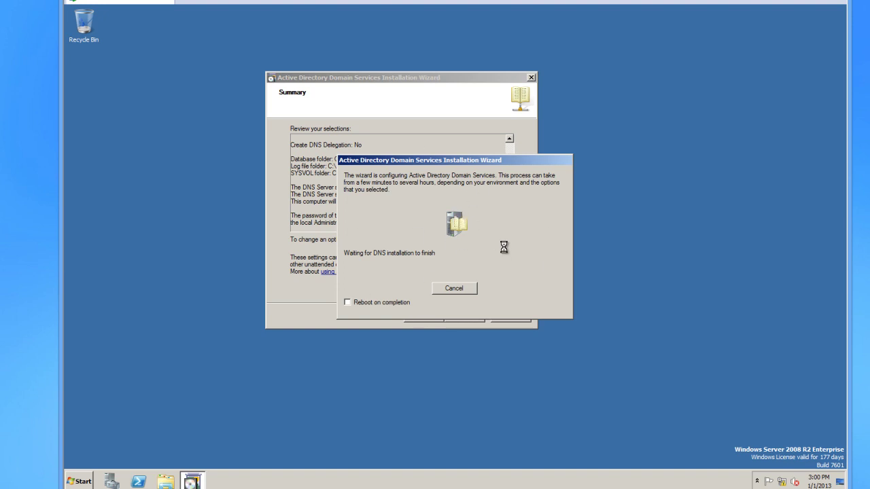
click(348, 302)
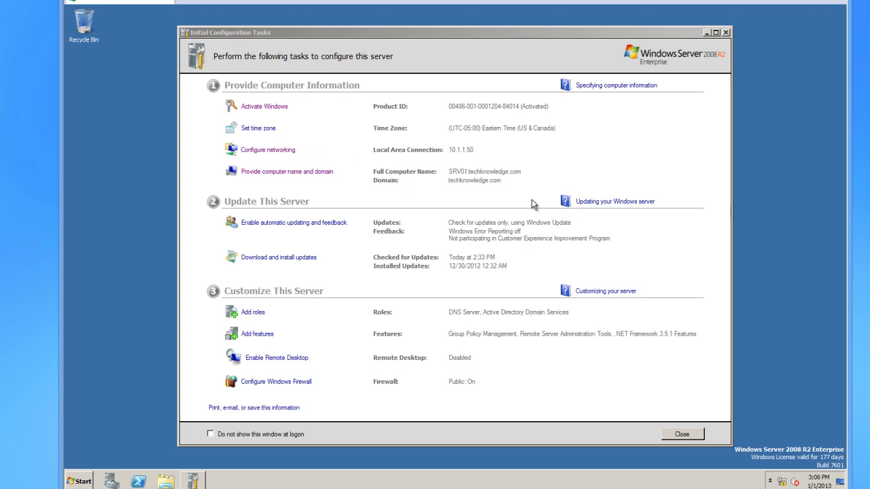
Bring the Initial Configuration Tasks window to the front after logging back on.
click(448, 219)
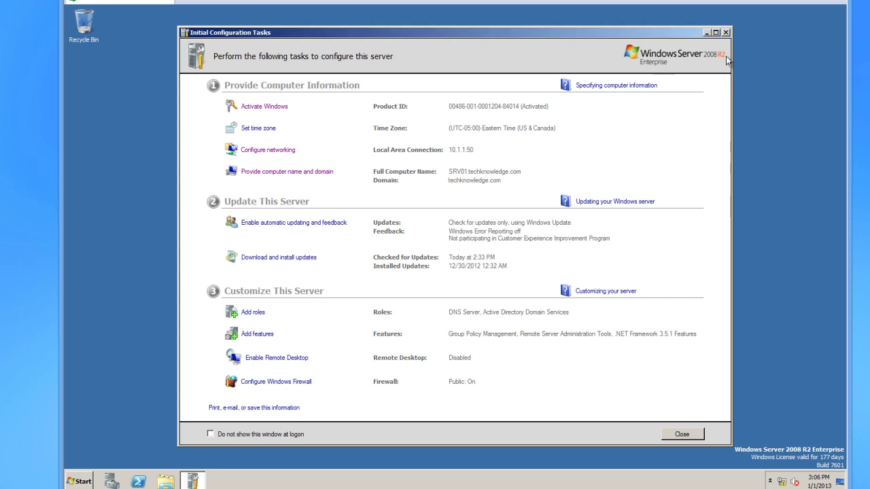
Open the Active Directory Domain Services role page and select warning event 1844.
click(726, 33)
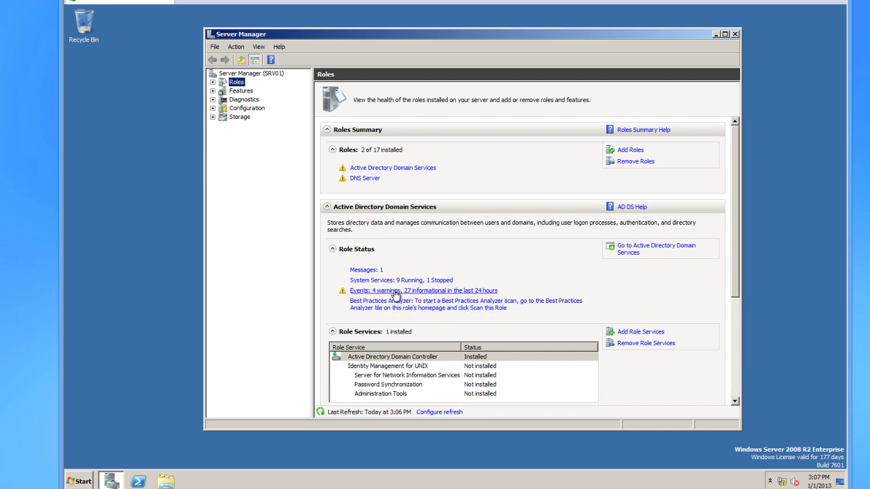
drag(736, 270, 729, 252)
click(384, 167)
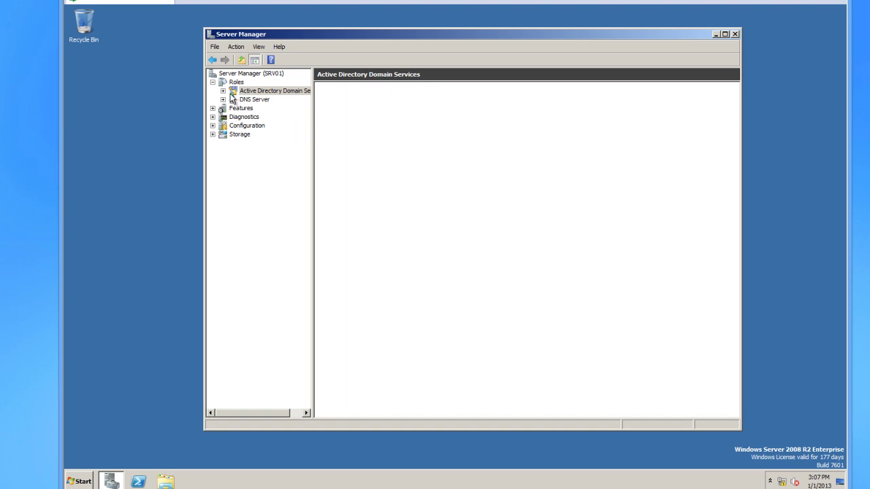
click(376, 206)
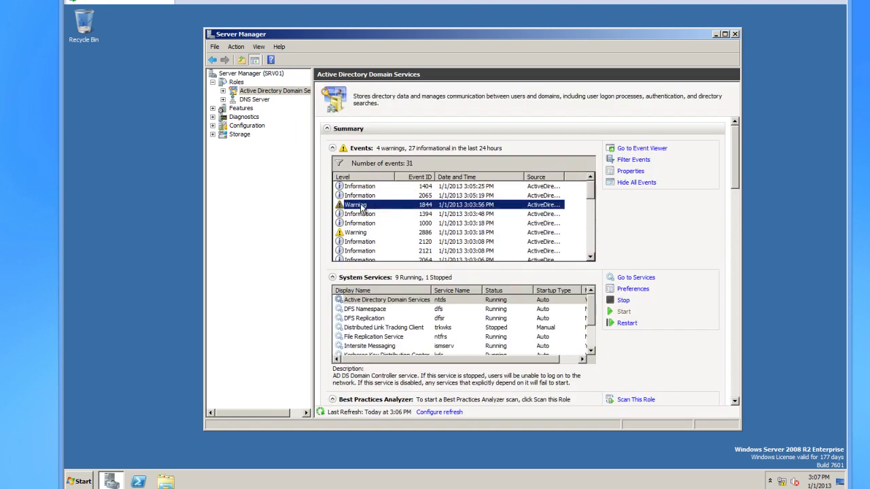
double_click(359, 208)
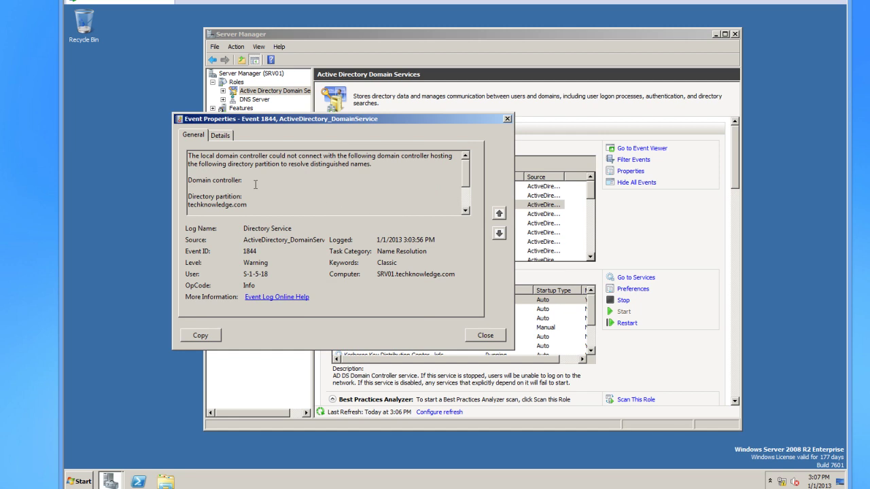
drag(247, 204, 186, 150)
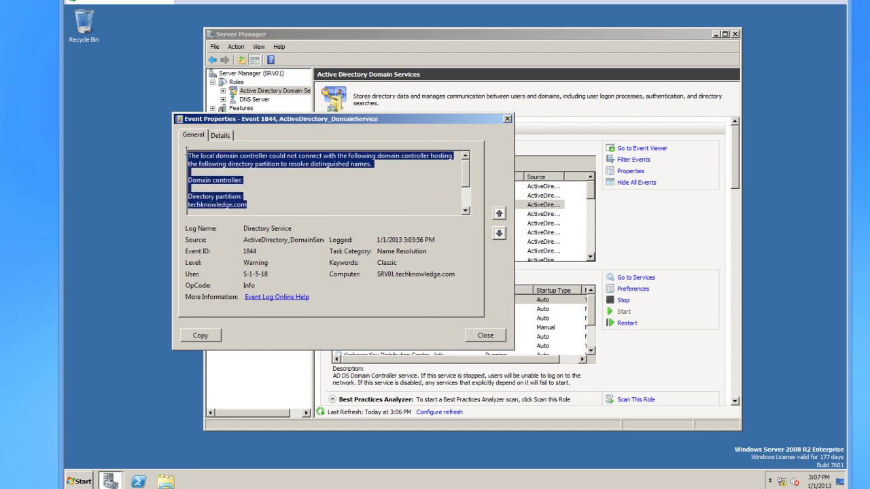
drag(256, 204, 186, 155)
click(243, 204)
drag(247, 205, 170, 162)
drag(247, 204, 190, 168)
click(232, 206)
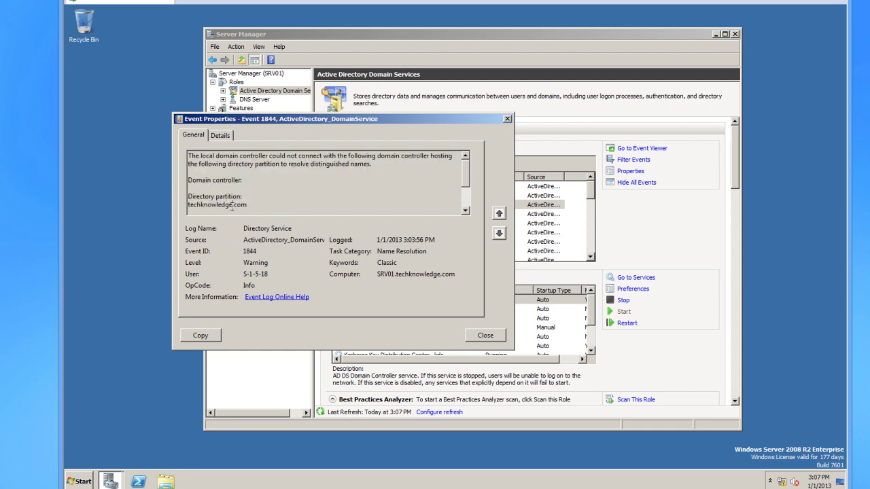
mouse_move(245, 206)
mouse_down()
mouse_move(204, 197)
mouse_move(249, 213)
mouse_up()
click(244, 195)
scroll(244, 195, up, 2)
drag(245, 204, 201, 195)
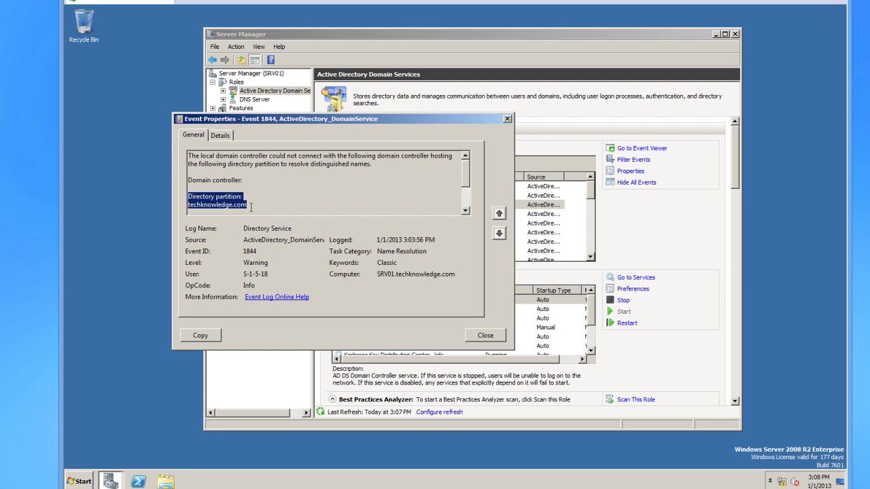
drag(246, 204, 201, 196)
scroll(468, 176, down, 2)
scroll(467, 185, up, 2)
scroll(466, 185, down, 2)
scroll(465, 185, up, 1)
scroll(467, 189, down, 1)
drag(467, 189, 467, 182)
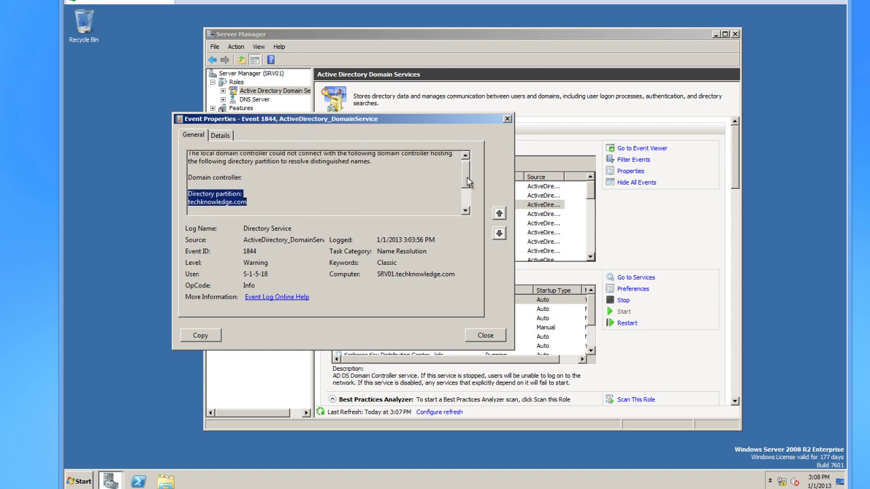
scroll(466, 185, down, 3)
click(485, 335)
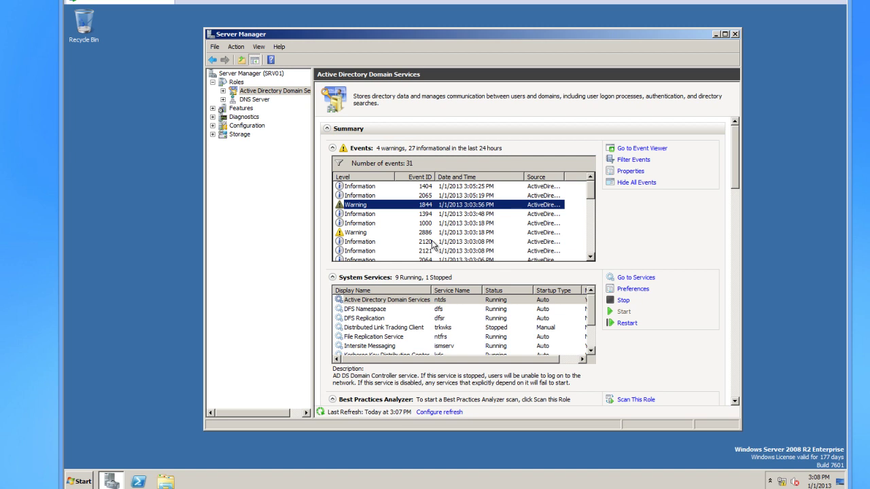
Review information event 2065, then close Server Manager.
click(469, 196)
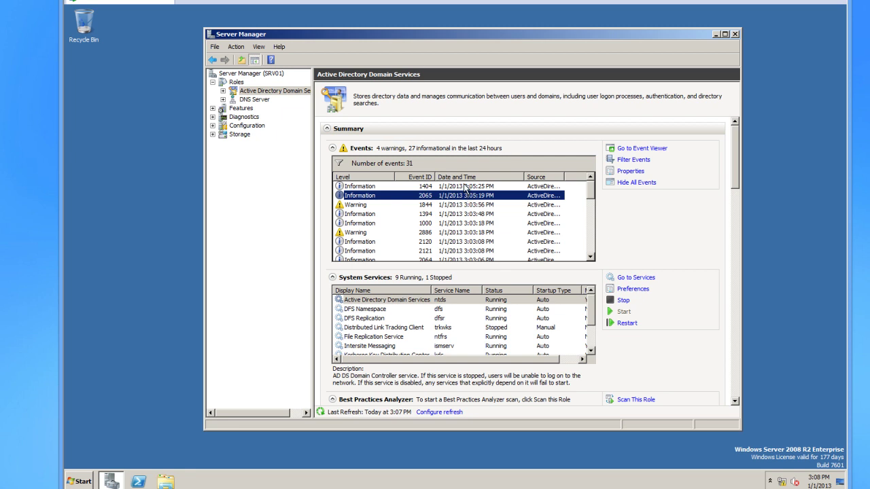
scroll(466, 190, down, 1)
scroll(466, 190, up, 1)
click(735, 34)
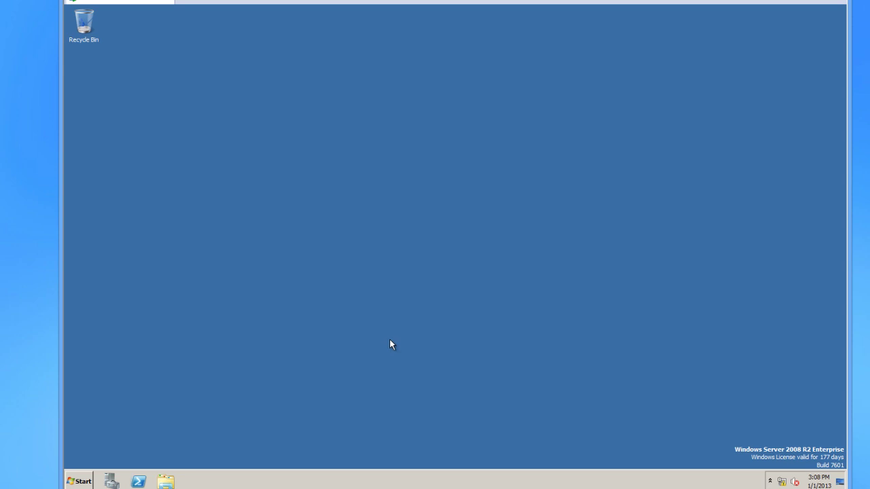
Launch Active Directory Users and Computers from Start > Administrative Tools.
click(80, 483)
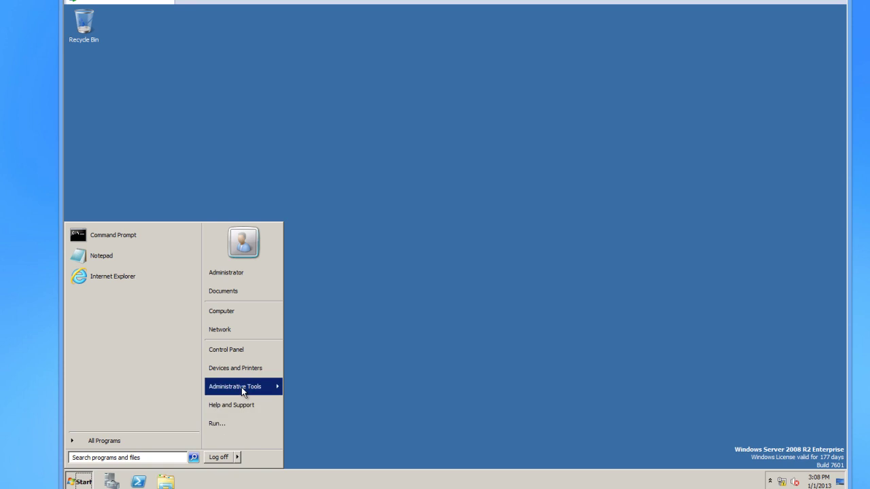
mouse_move(241, 390)
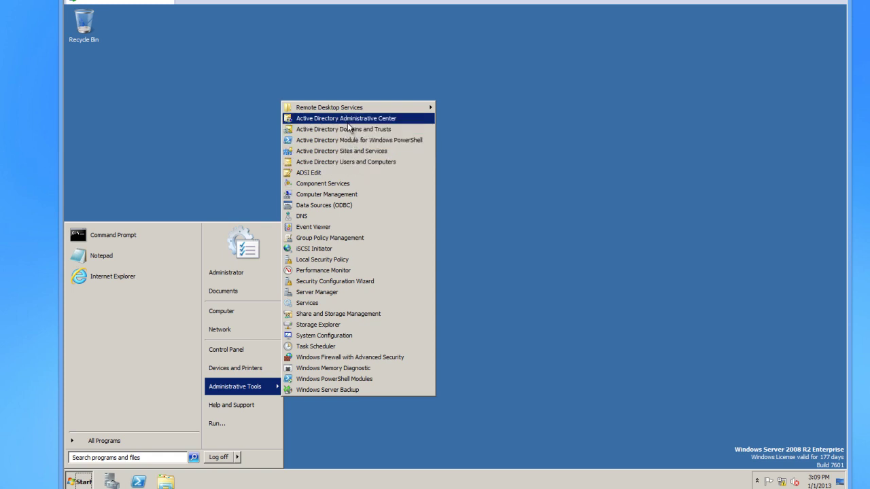
click(350, 165)
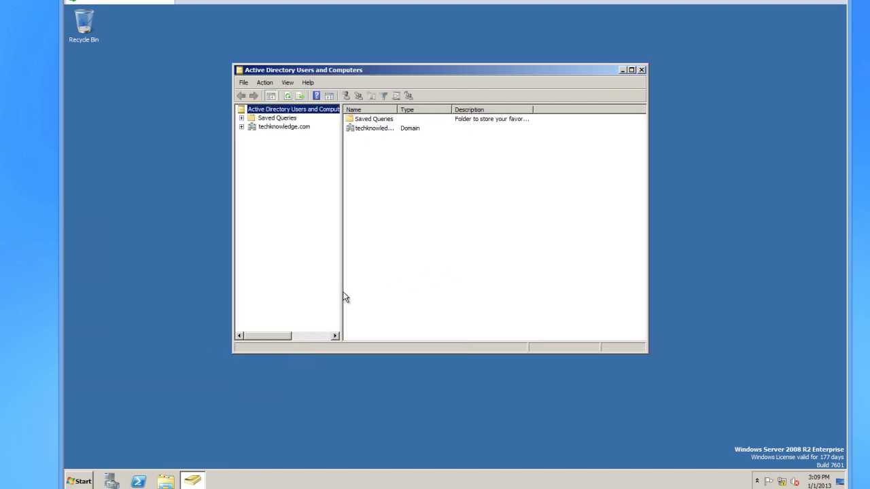
Widen the tree pane and expand techknowledge.com to list its containers.
drag(341, 291, 440, 280)
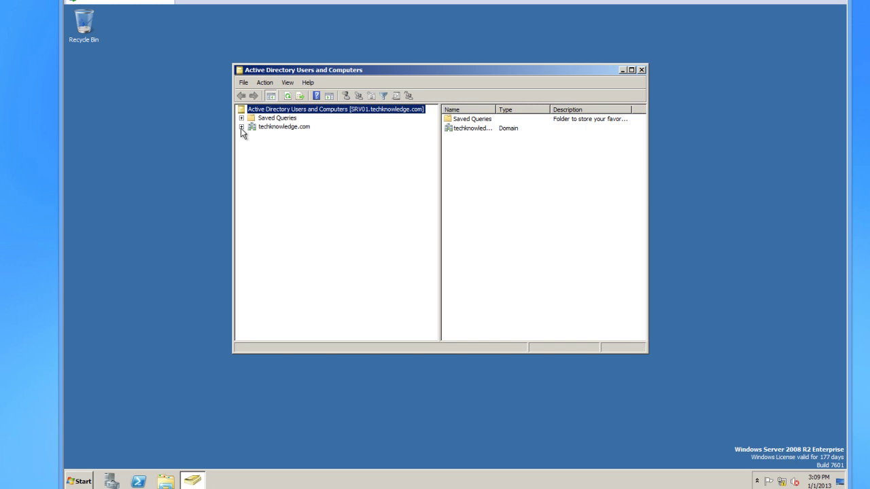
drag(409, 69, 379, 64)
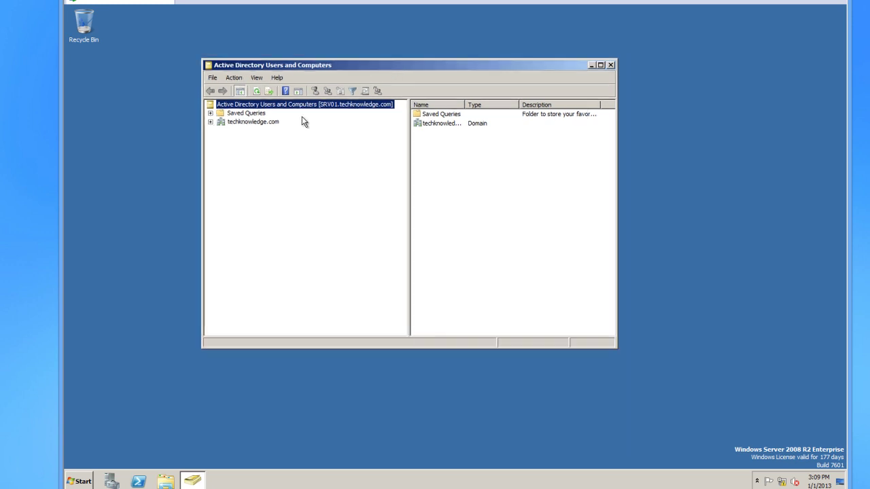
click(210, 123)
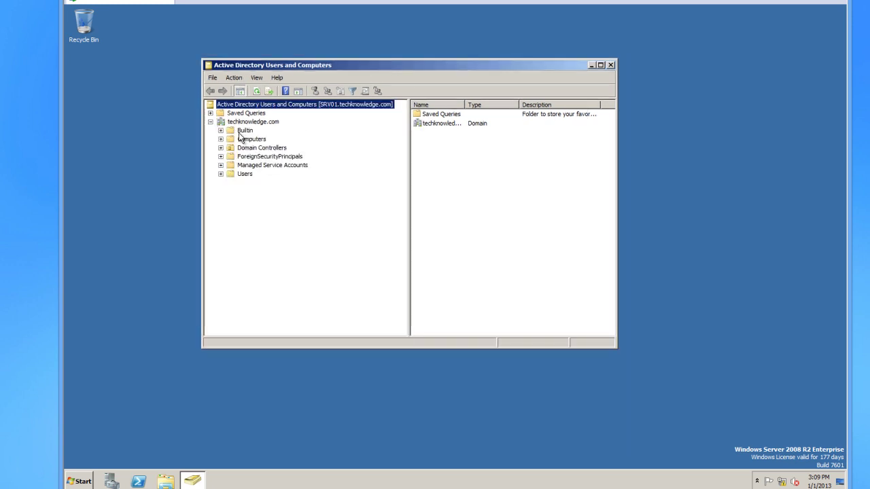
Enlarge the window and widen the object list pane and Name column while browsing Builtin and Users.
click(240, 131)
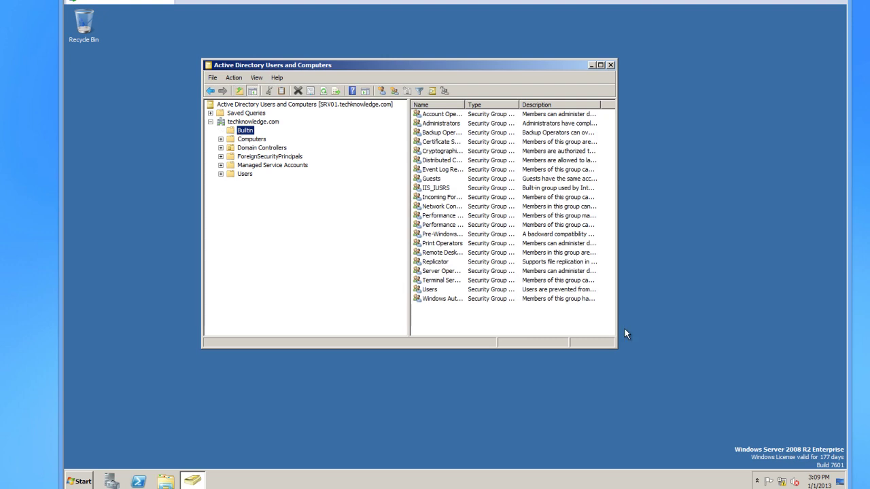
drag(617, 348, 715, 361)
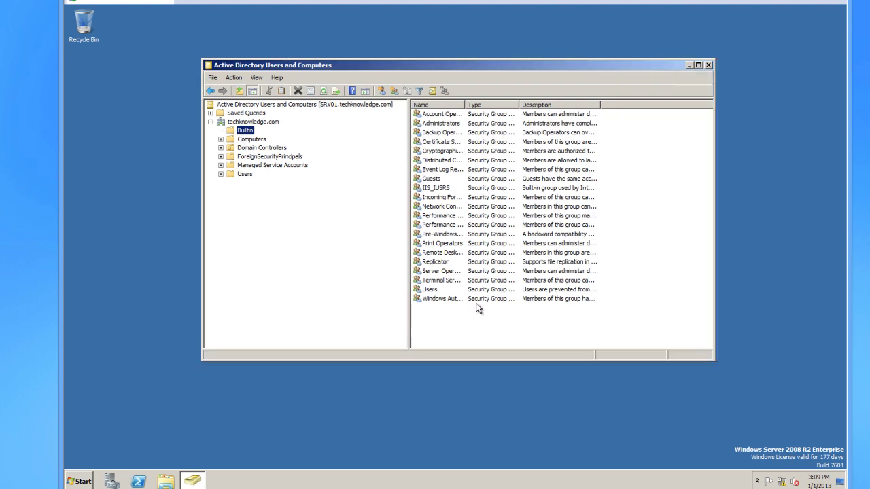
click(244, 175)
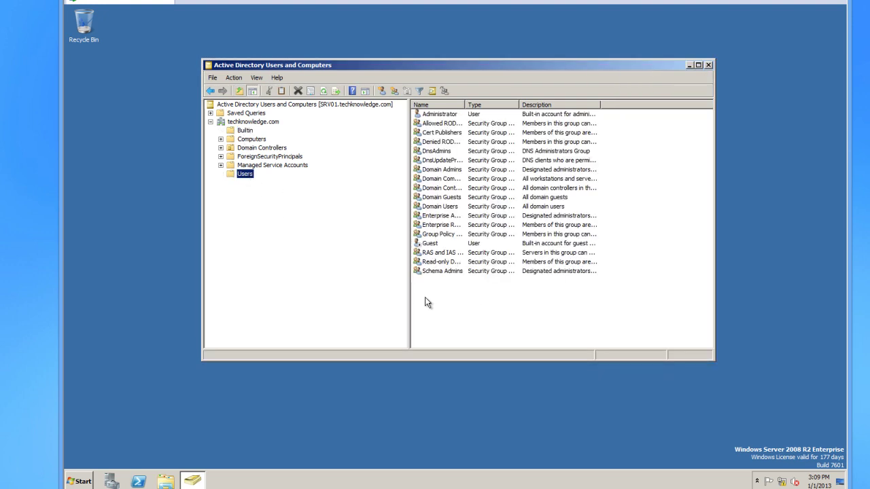
drag(410, 306, 365, 306)
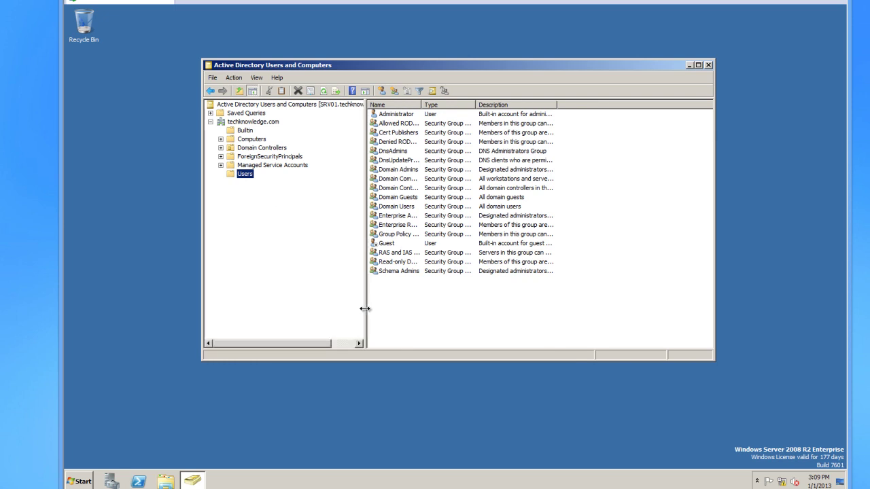
drag(422, 104, 455, 106)
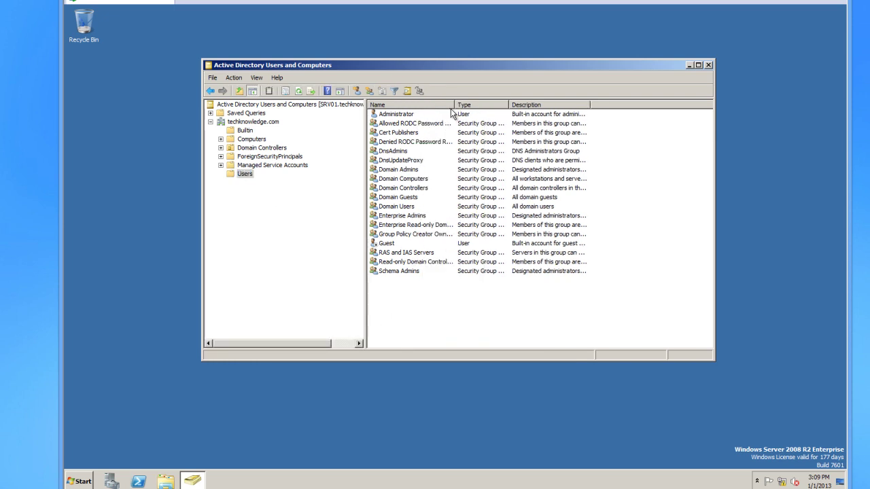
drag(510, 102, 511, 103)
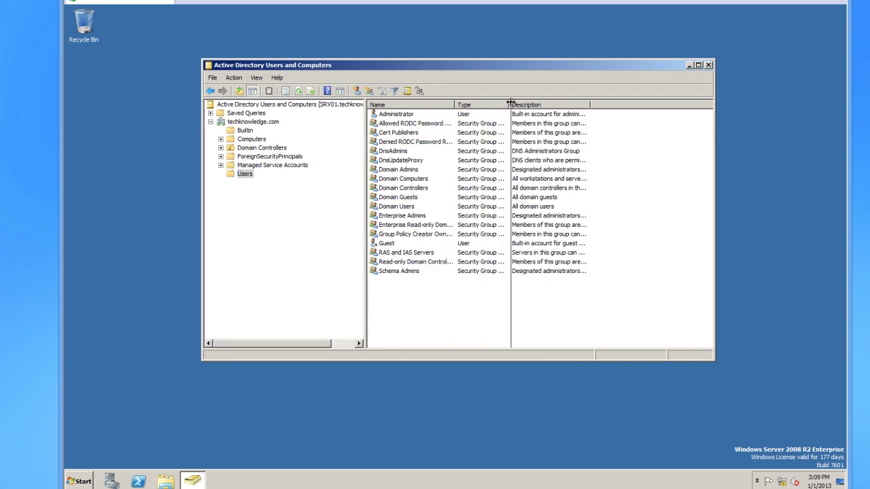
In Builtin, widen the Name, Description and Type columns so full group names, descriptions and types show.
click(256, 131)
drag(431, 104, 497, 105)
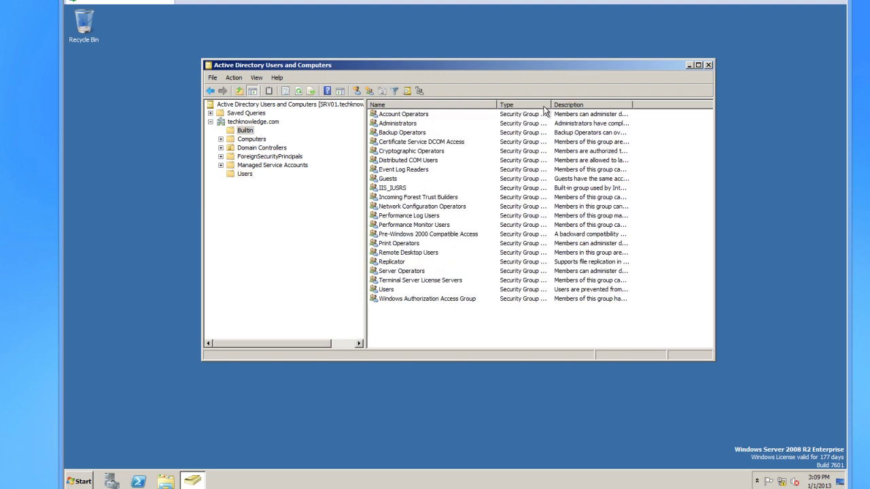
click(402, 124)
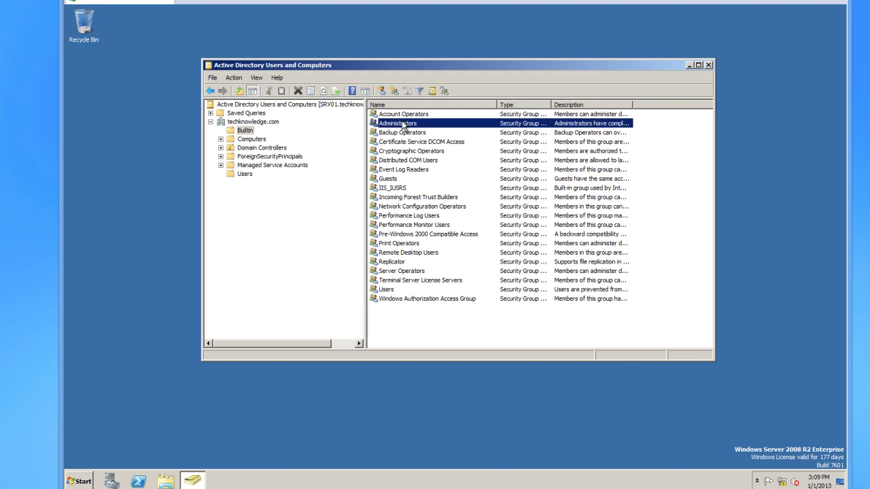
click(257, 174)
click(409, 116)
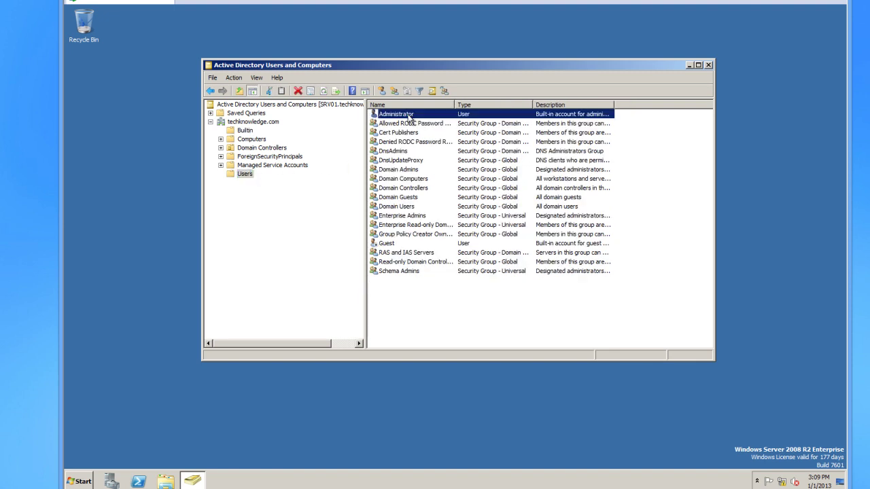
click(246, 130)
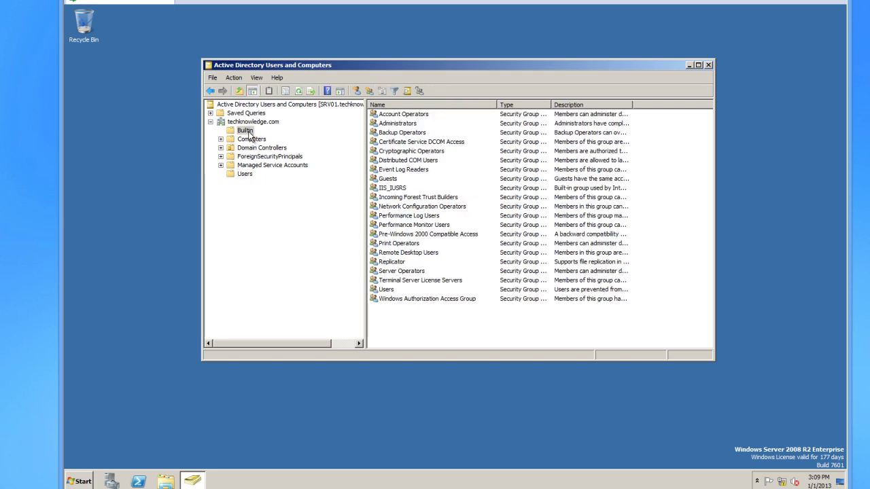
click(425, 125)
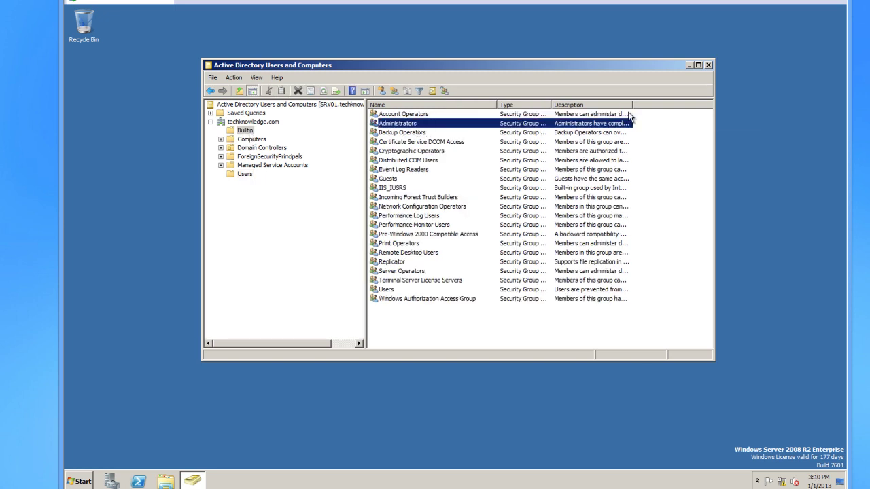
drag(632, 105, 686, 104)
drag(552, 105, 592, 105)
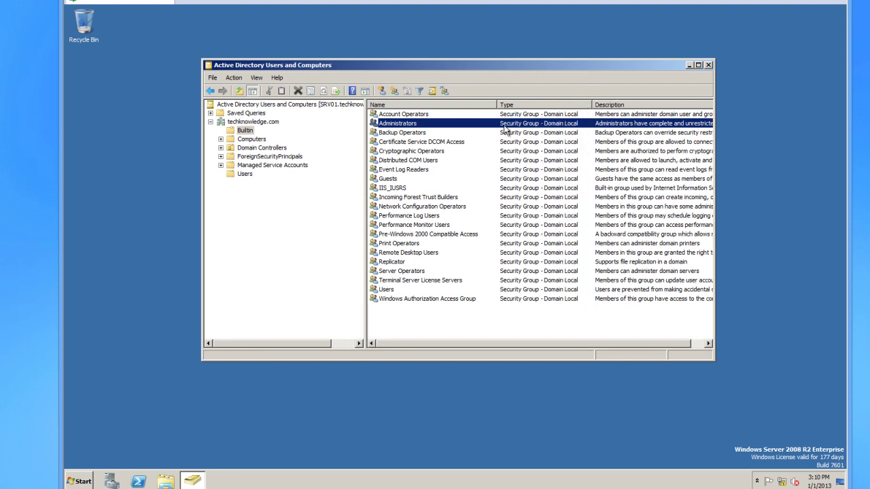
Widen the Name column in Users to review Domain Admins and Domain Controllers, then view the empty Computers container.
click(246, 174)
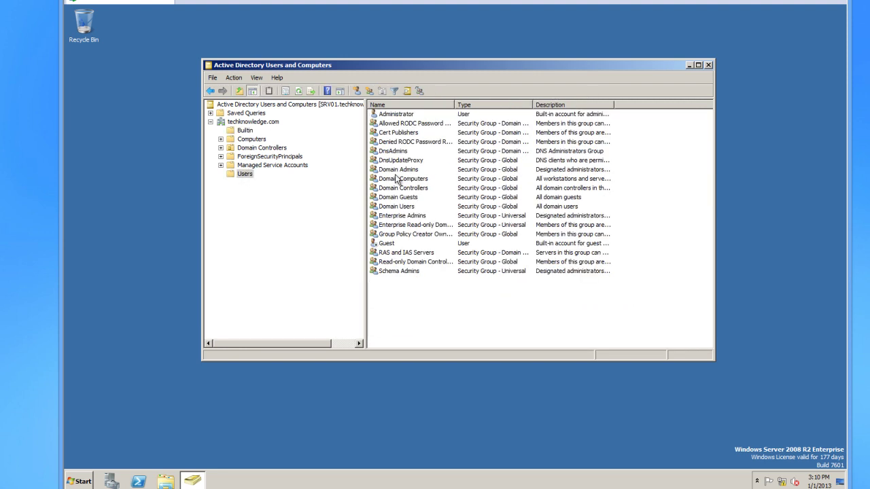
click(418, 116)
drag(454, 104, 477, 105)
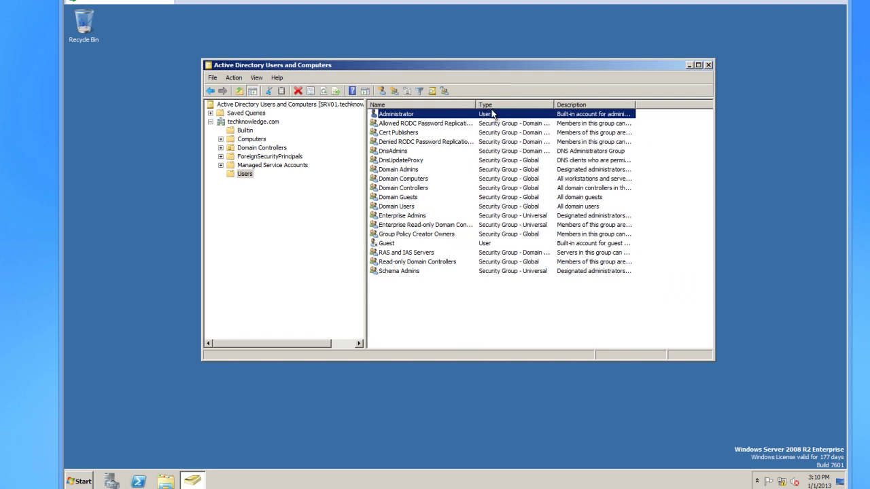
click(411, 188)
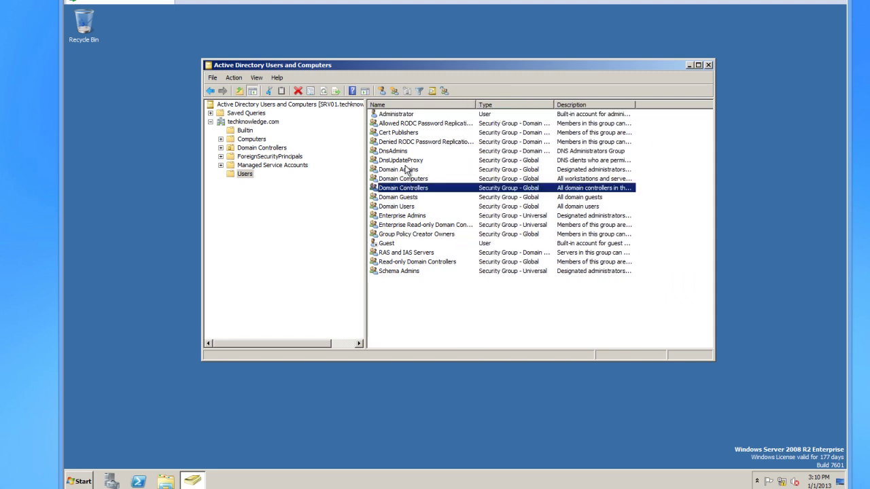
click(408, 170)
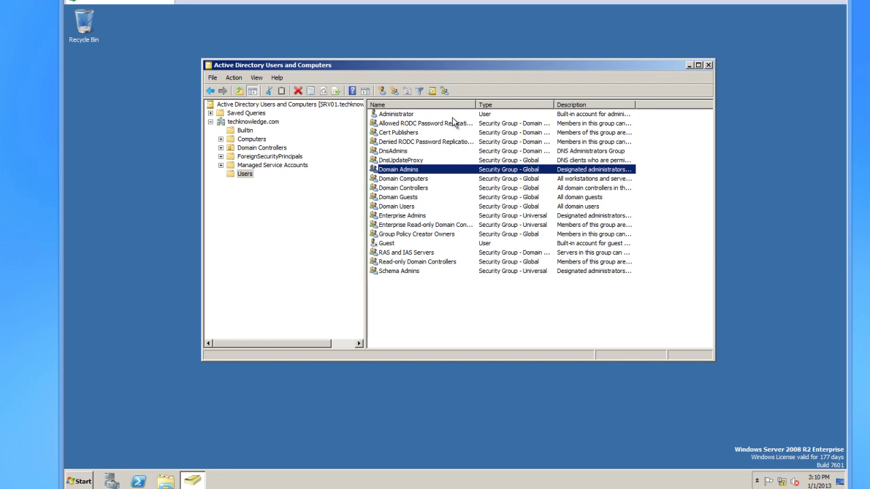
click(250, 140)
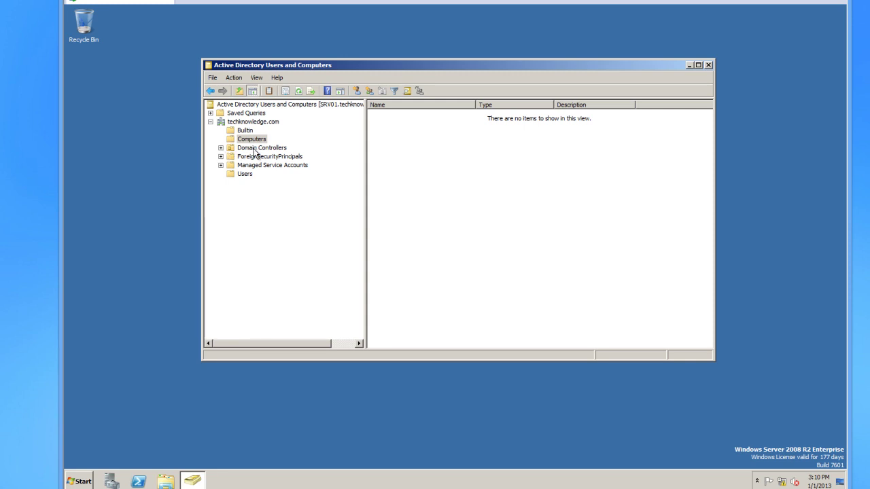
Confirm SRV01 is listed in the Domain Controllers container.
click(256, 148)
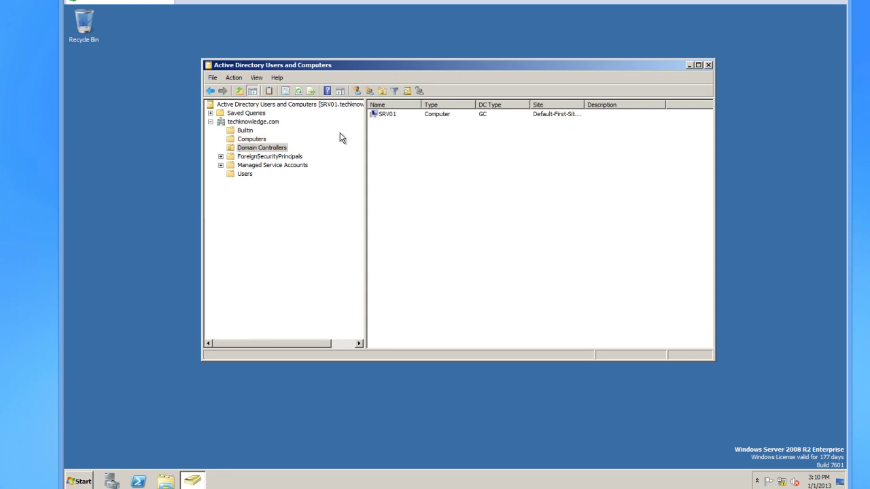
click(394, 116)
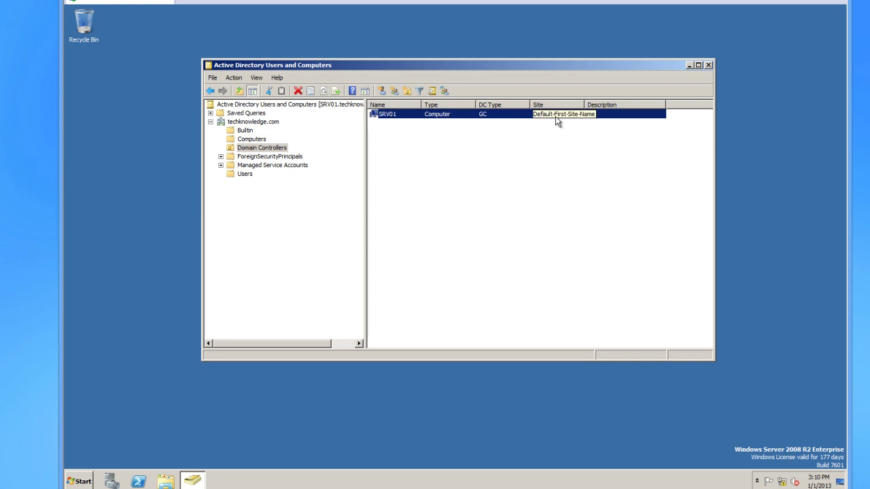
click(486, 125)
click(484, 115)
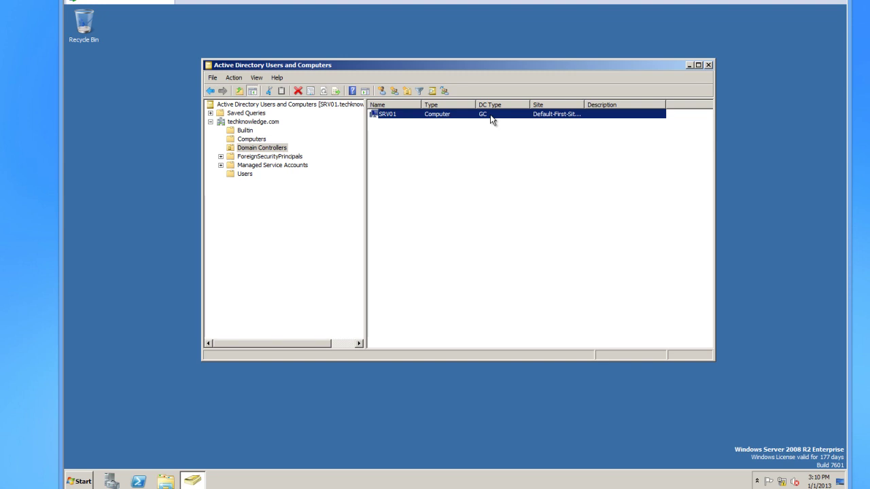
Browse Managed Service Accounts and ForeignSecurityPrincipals, return to Users, and bring up the Start menu.
click(253, 166)
click(261, 156)
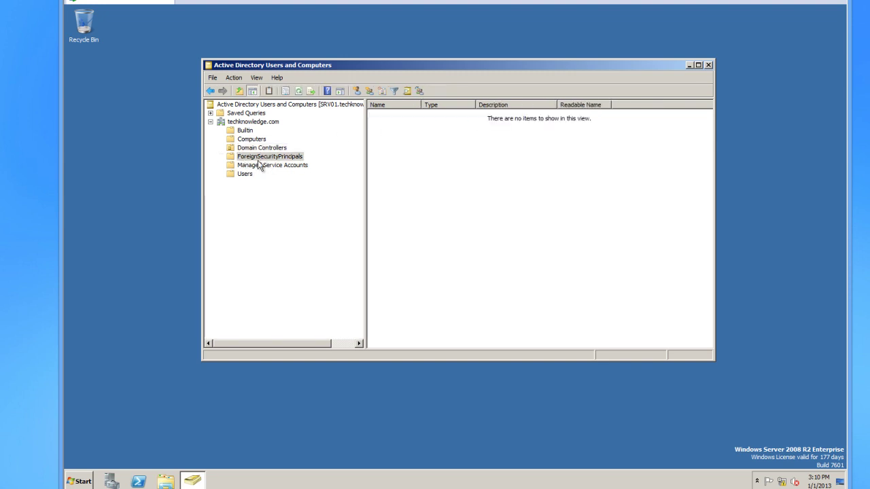
click(244, 176)
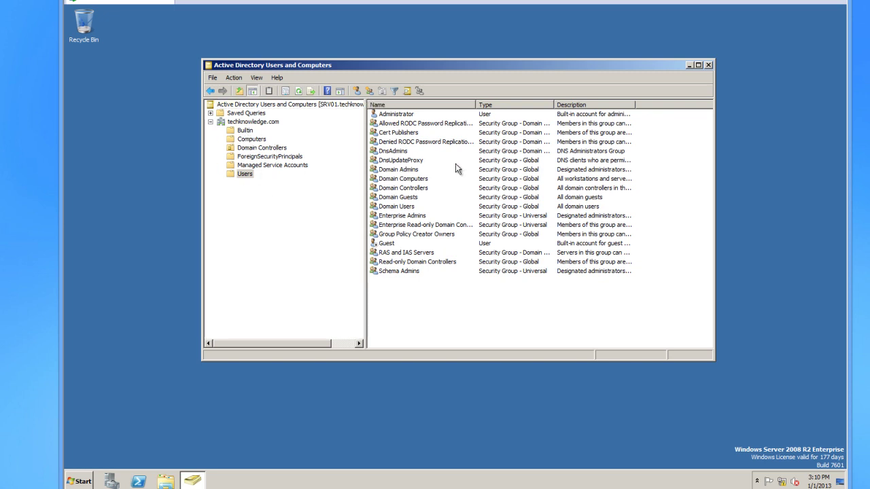
click(84, 480)
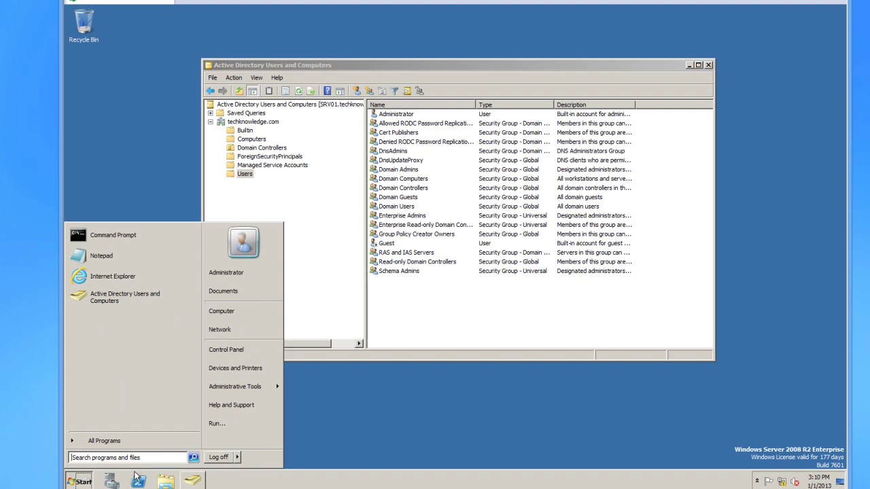
From Computer, go to C:\Windows and open the SYSVOL folder.
click(232, 312)
double_click(337, 159)
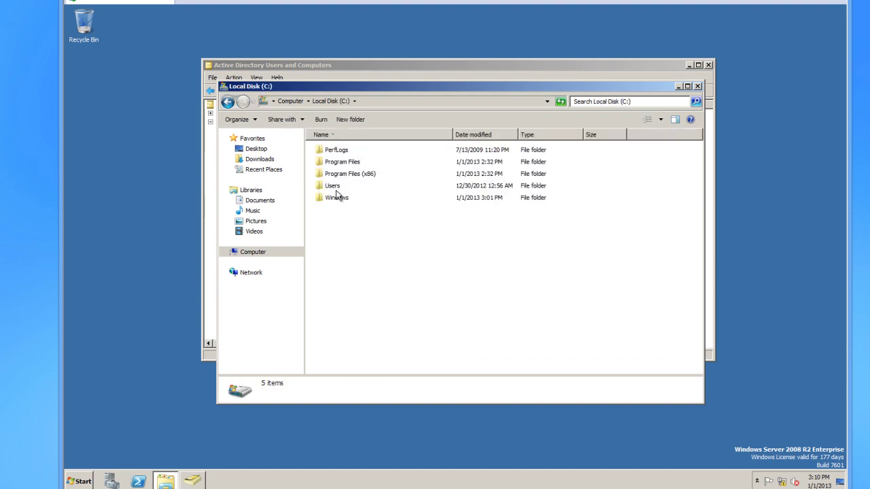
double_click(336, 197)
scroll(391, 242, down, 6)
scroll(392, 244, down, 6)
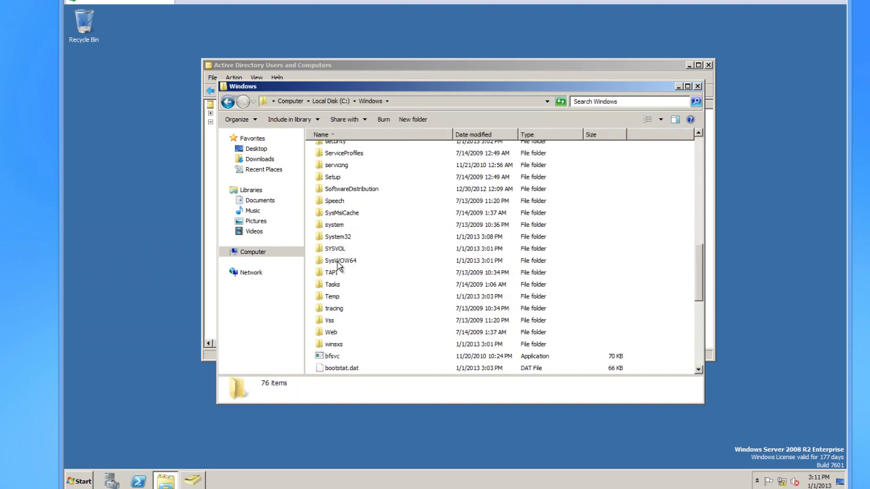
double_click(331, 250)
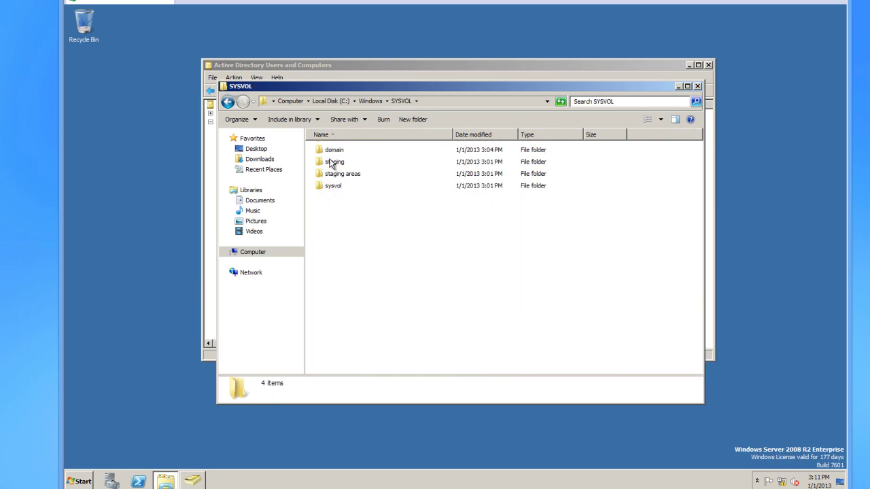
Inspect the Logs folder, then return to C:\Windows and scroll down to the NTDS folder.
click(229, 102)
scroll(378, 274, up, 3)
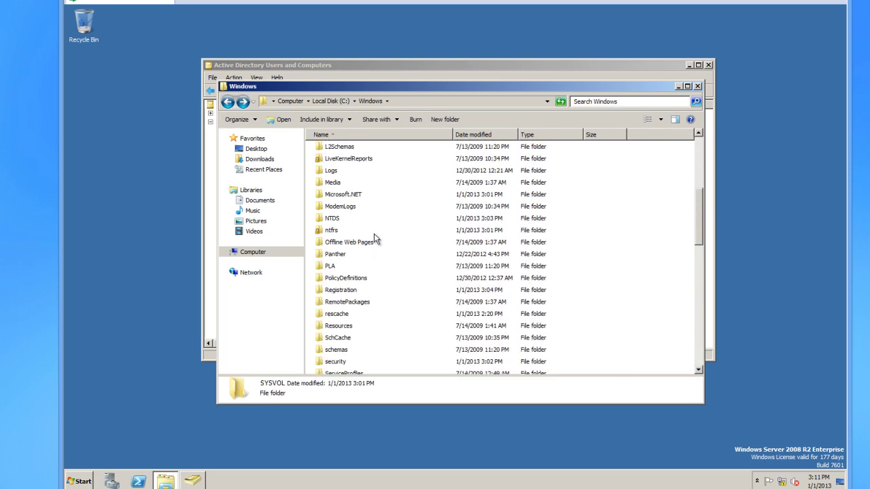
click(331, 173)
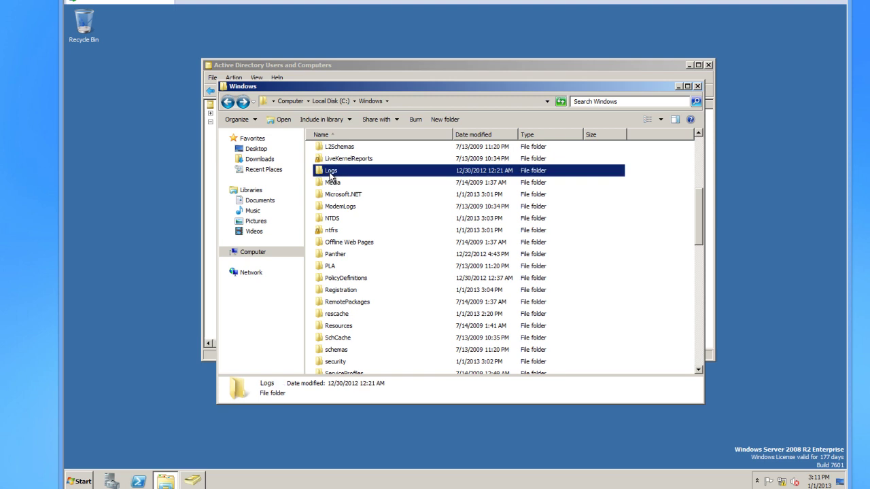
double_click(331, 172)
click(228, 102)
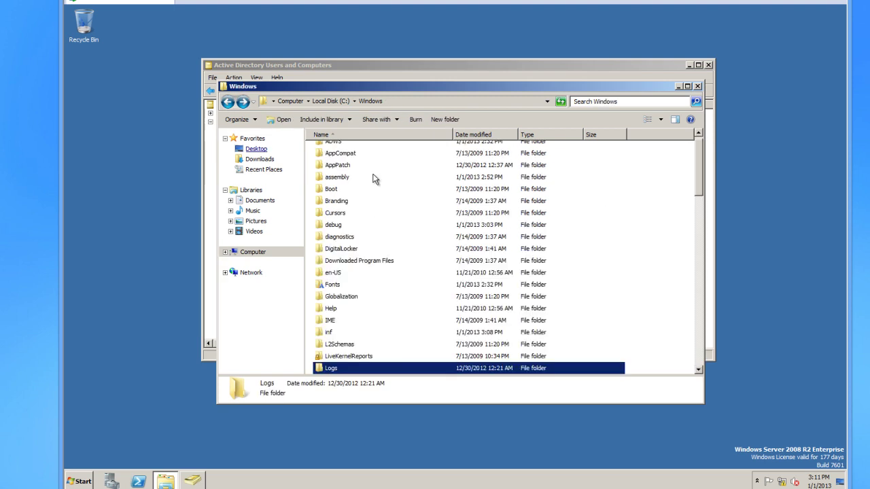
scroll(390, 286, down, 3)
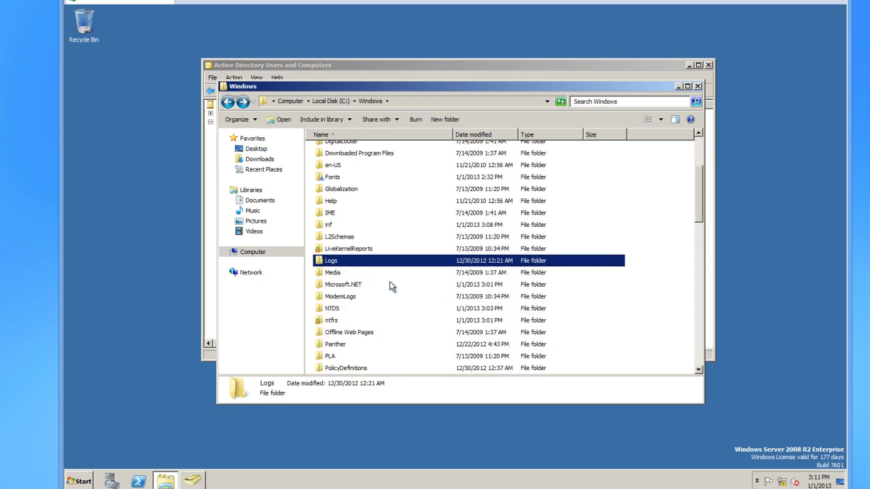
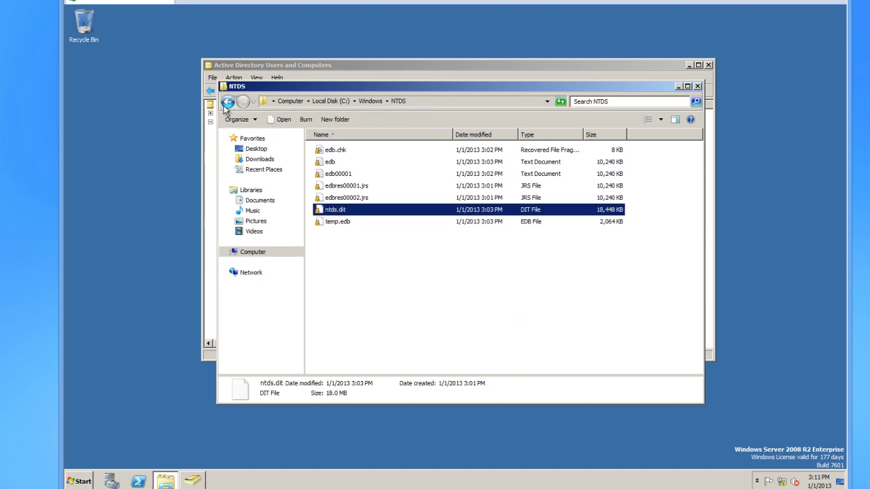
Return from NTDS to C:\Windows, scroll through it, then close Explorer and Active Directory Users and Computers.
click(228, 102)
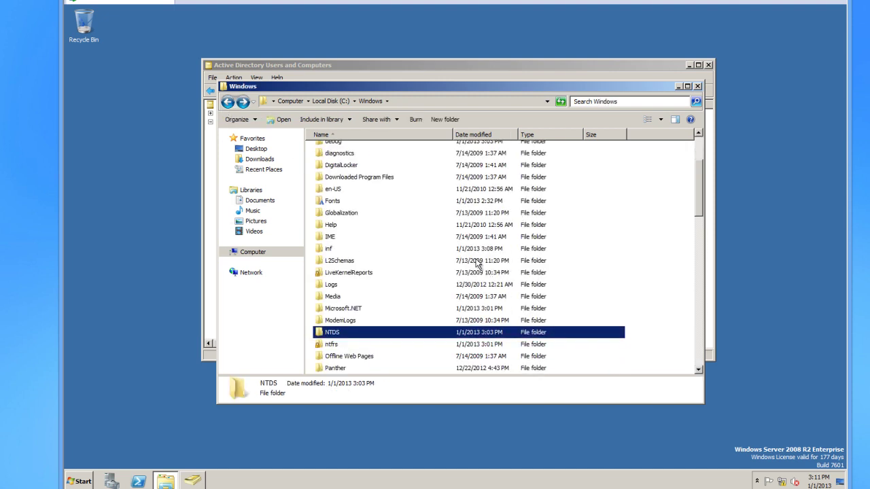
scroll(469, 266, down, 4)
scroll(449, 272, down, 4)
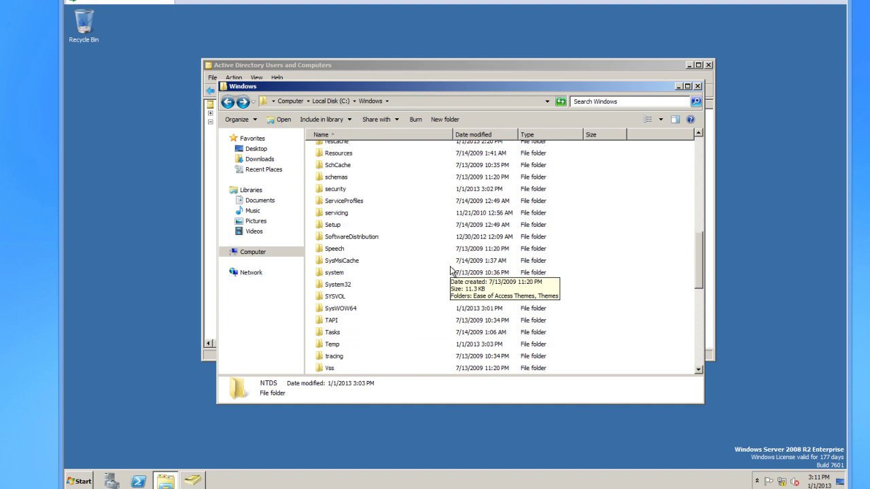
scroll(450, 271, down, 5)
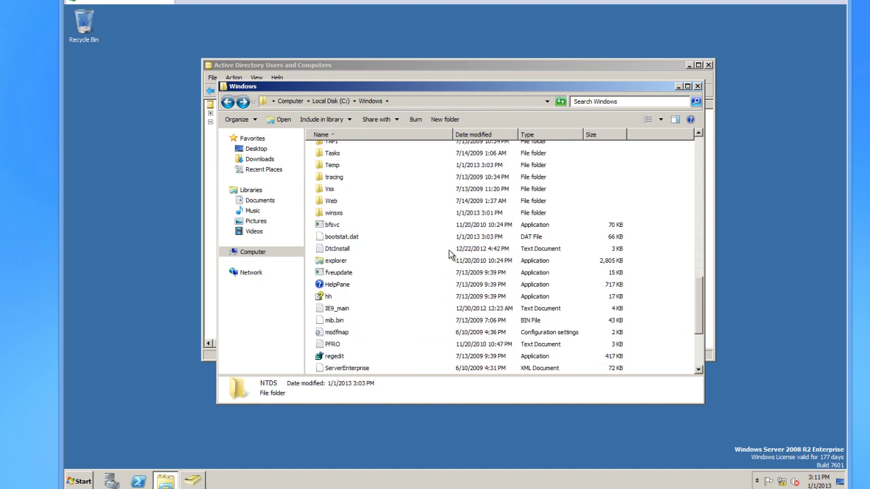
click(697, 85)
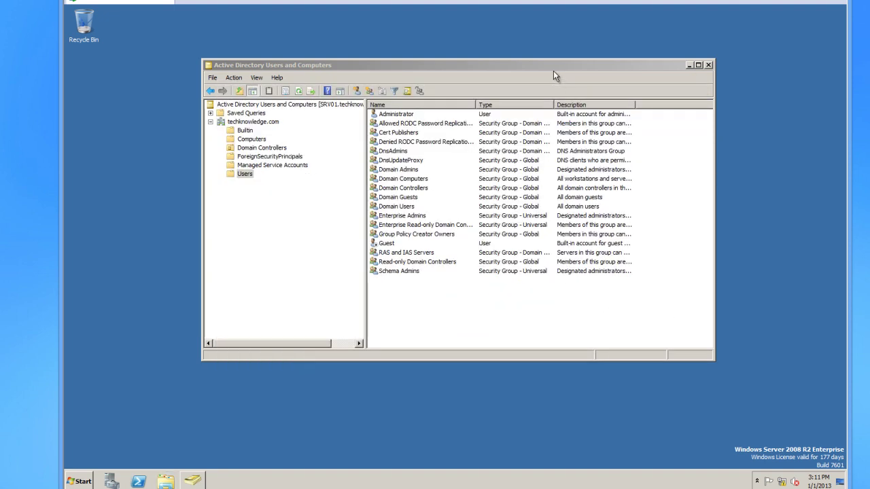
click(709, 65)
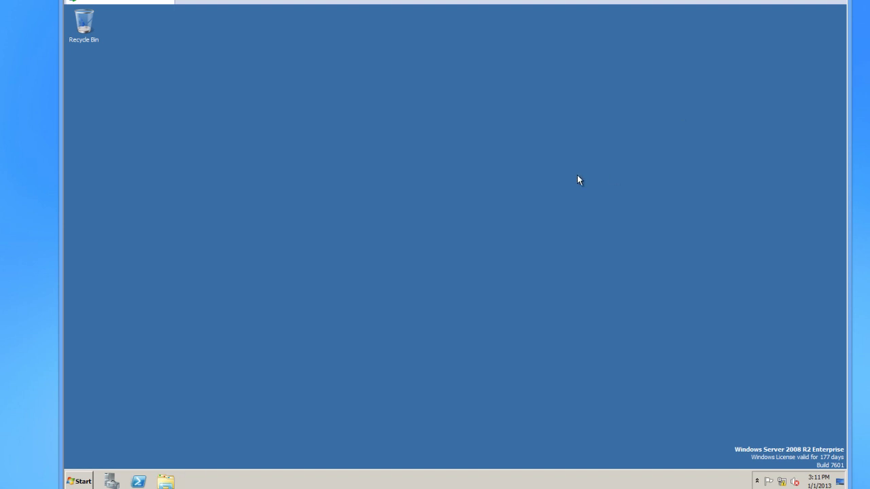